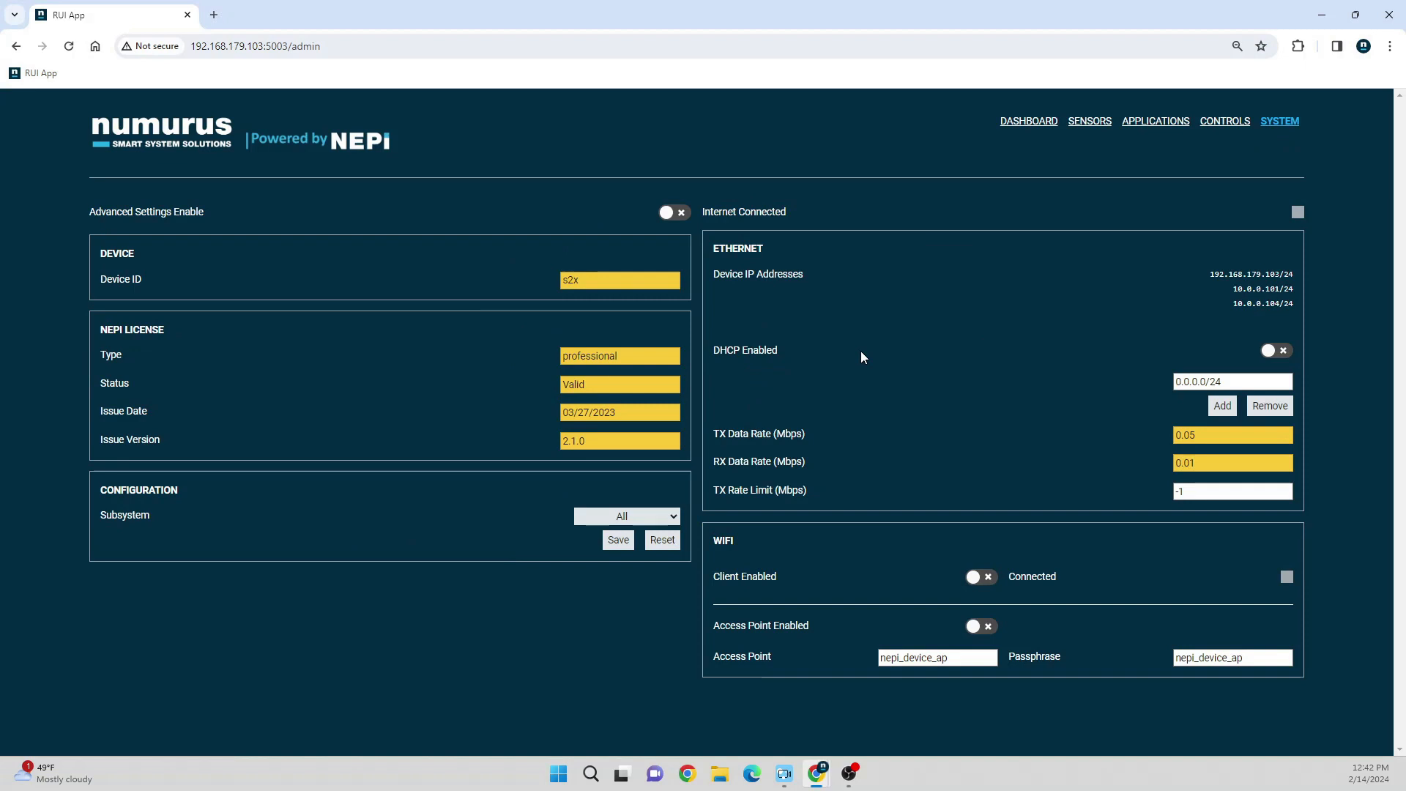
# Step: Enable DHCP in the device's Ethernet settings
pyautogui.click(1267, 351)
pyautogui.click(849, 774)
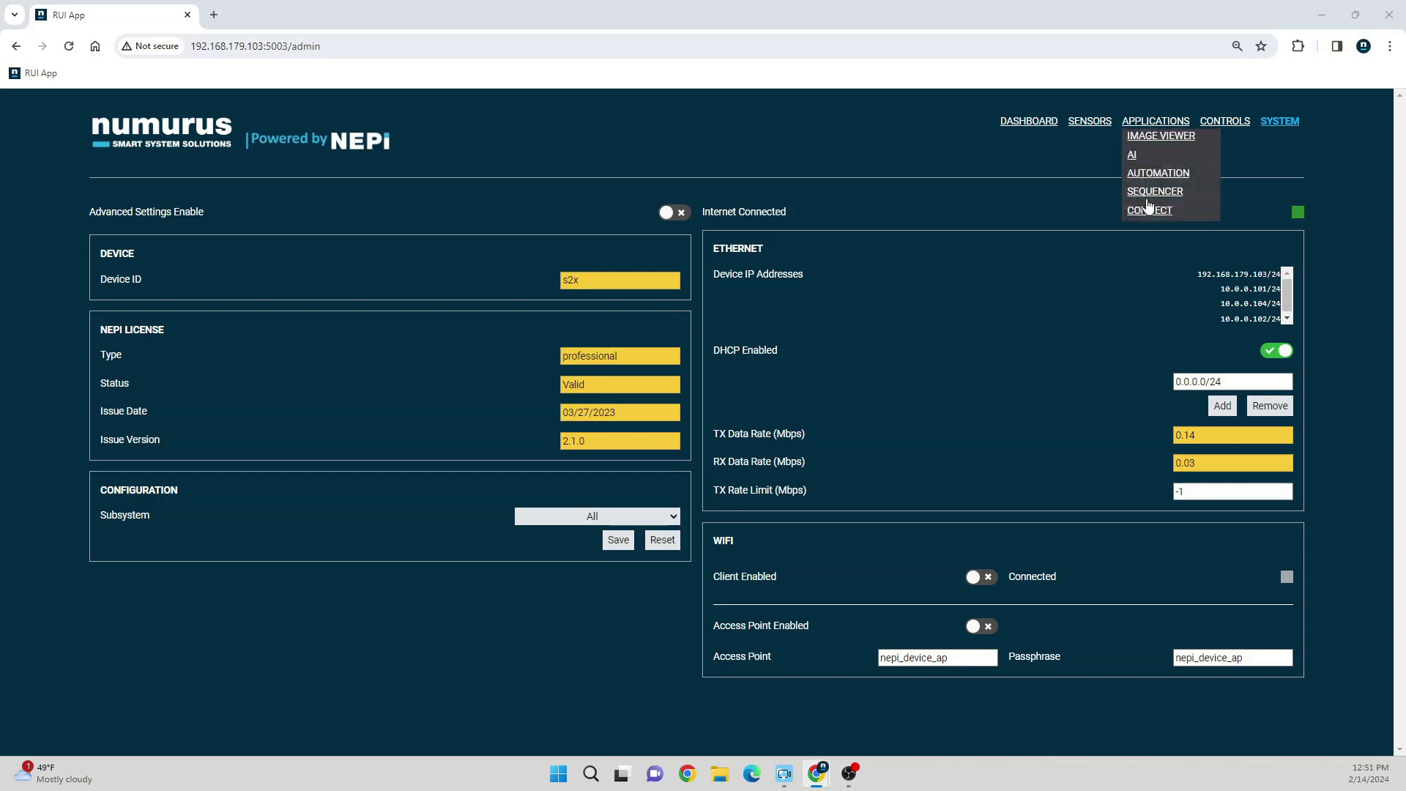
# Step: Open the Connect application page and show the device's public SSH key
pyautogui.click(1147, 208)
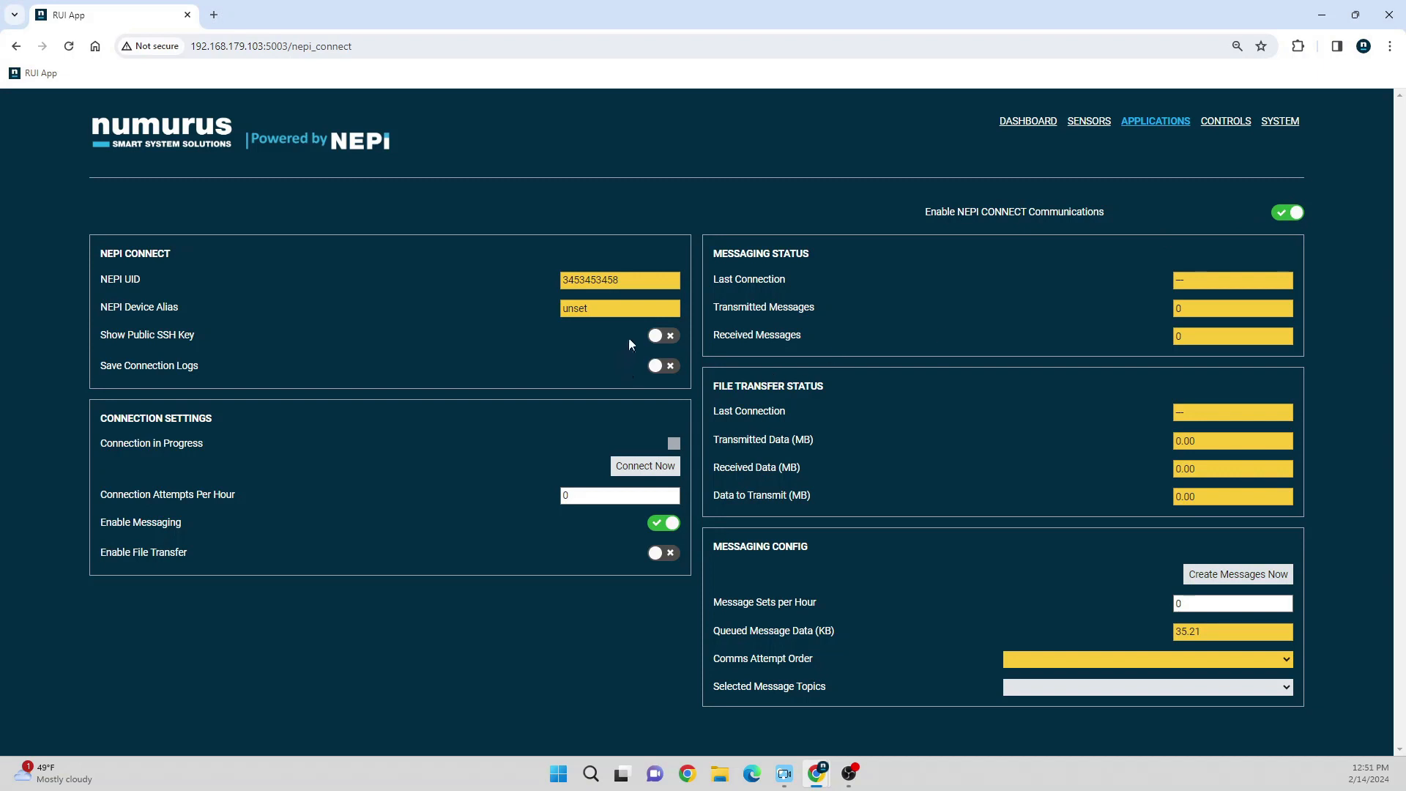
pyautogui.click(664, 336)
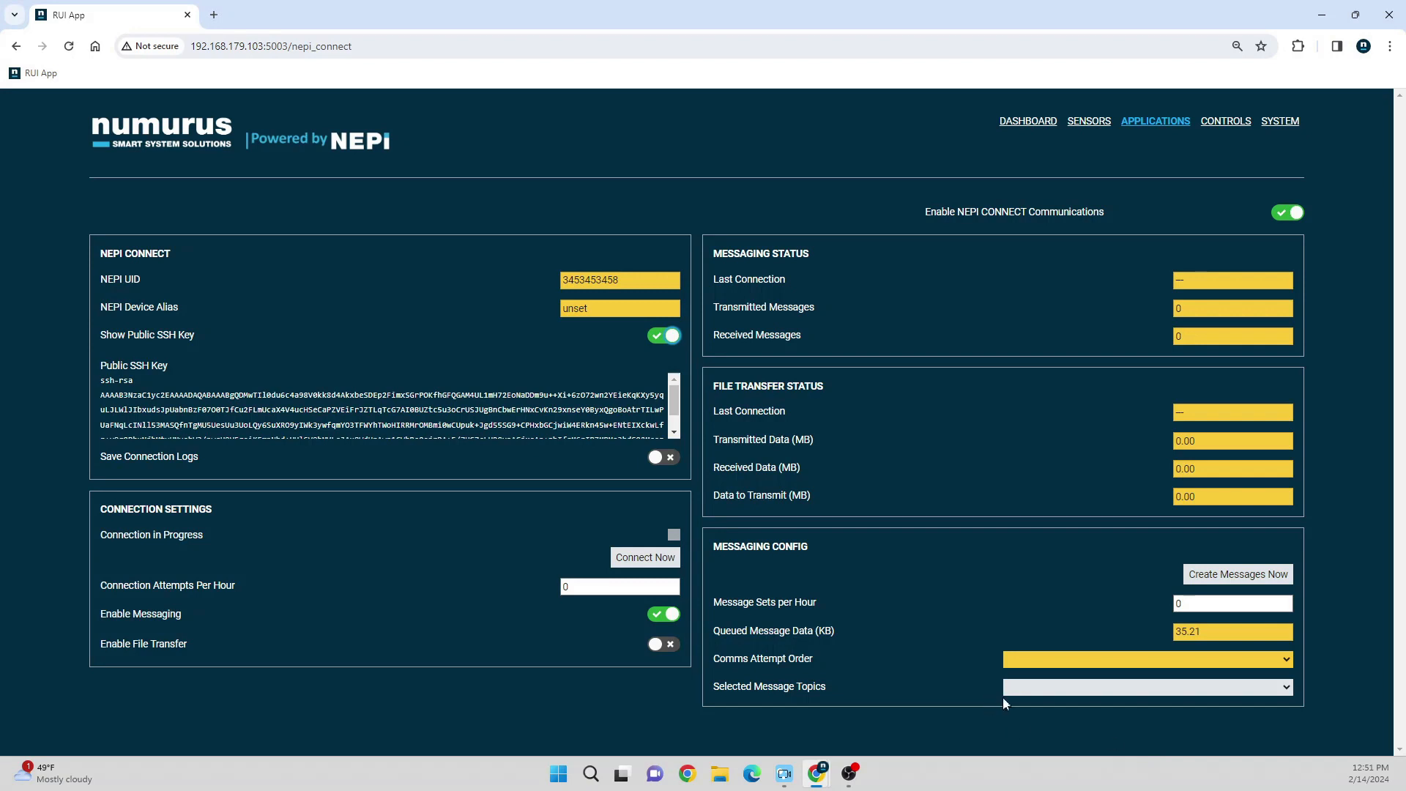
# Step: Select nav_pose_query and color_2d_image as the message topics in the messaging configuration
pyautogui.click(1024, 692)
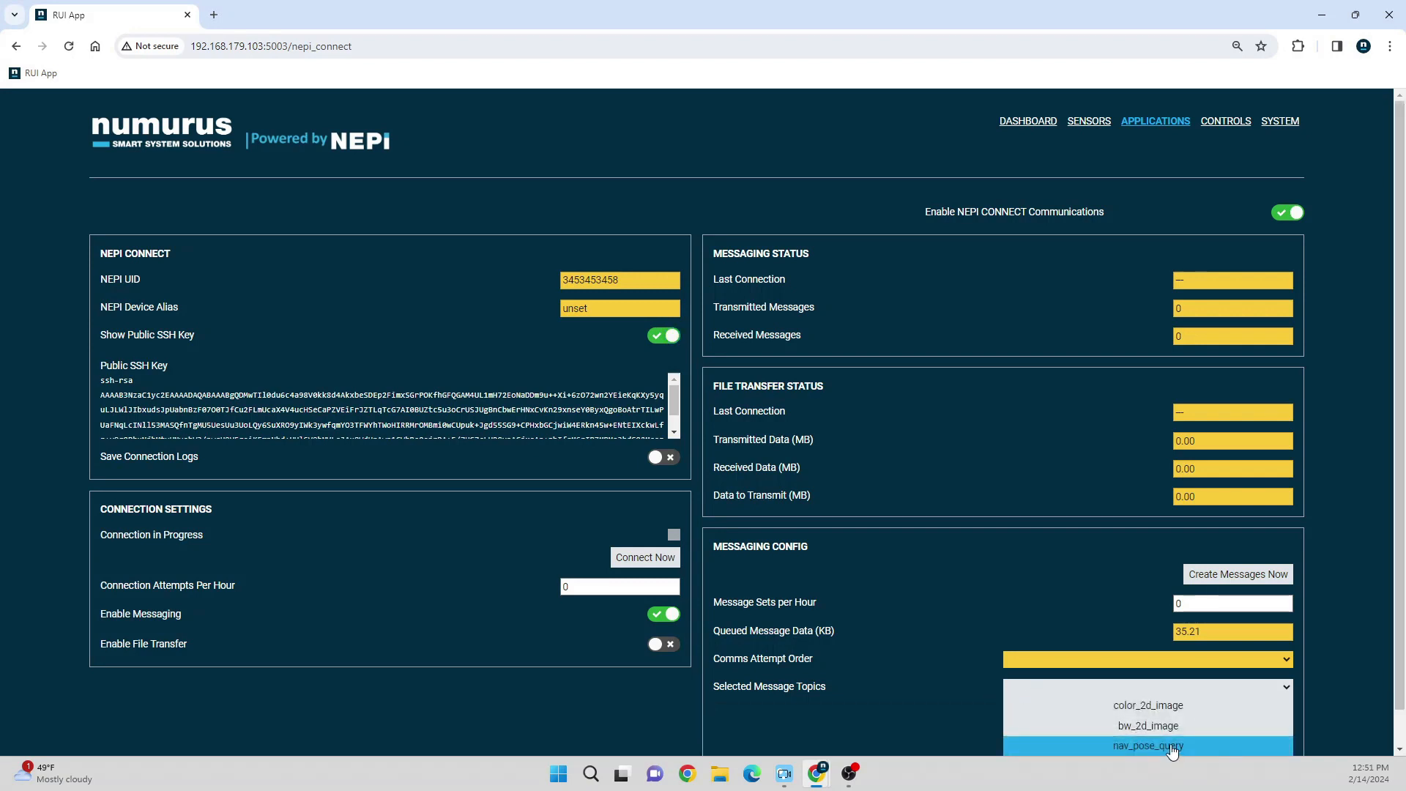
pyautogui.click(1172, 748)
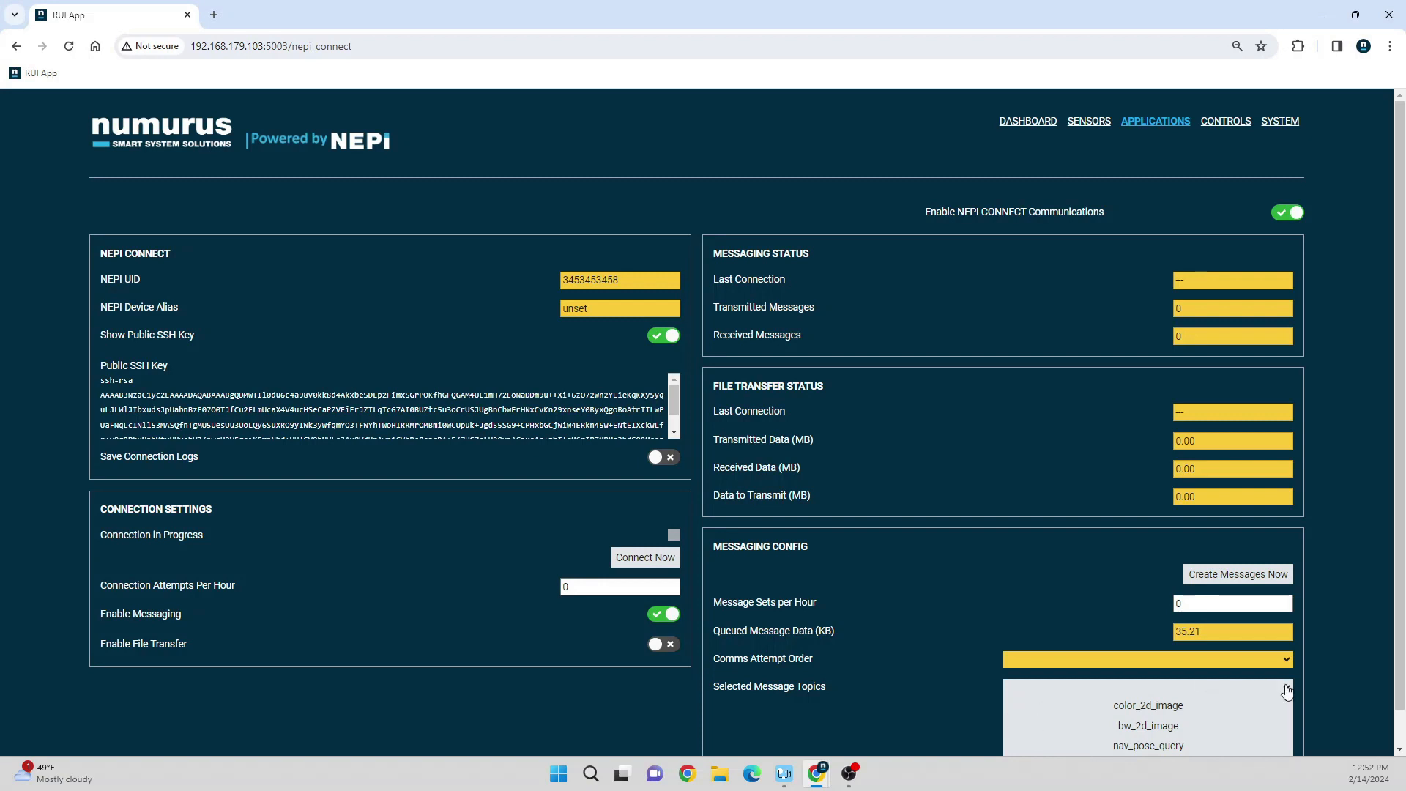
pyautogui.click(1168, 707)
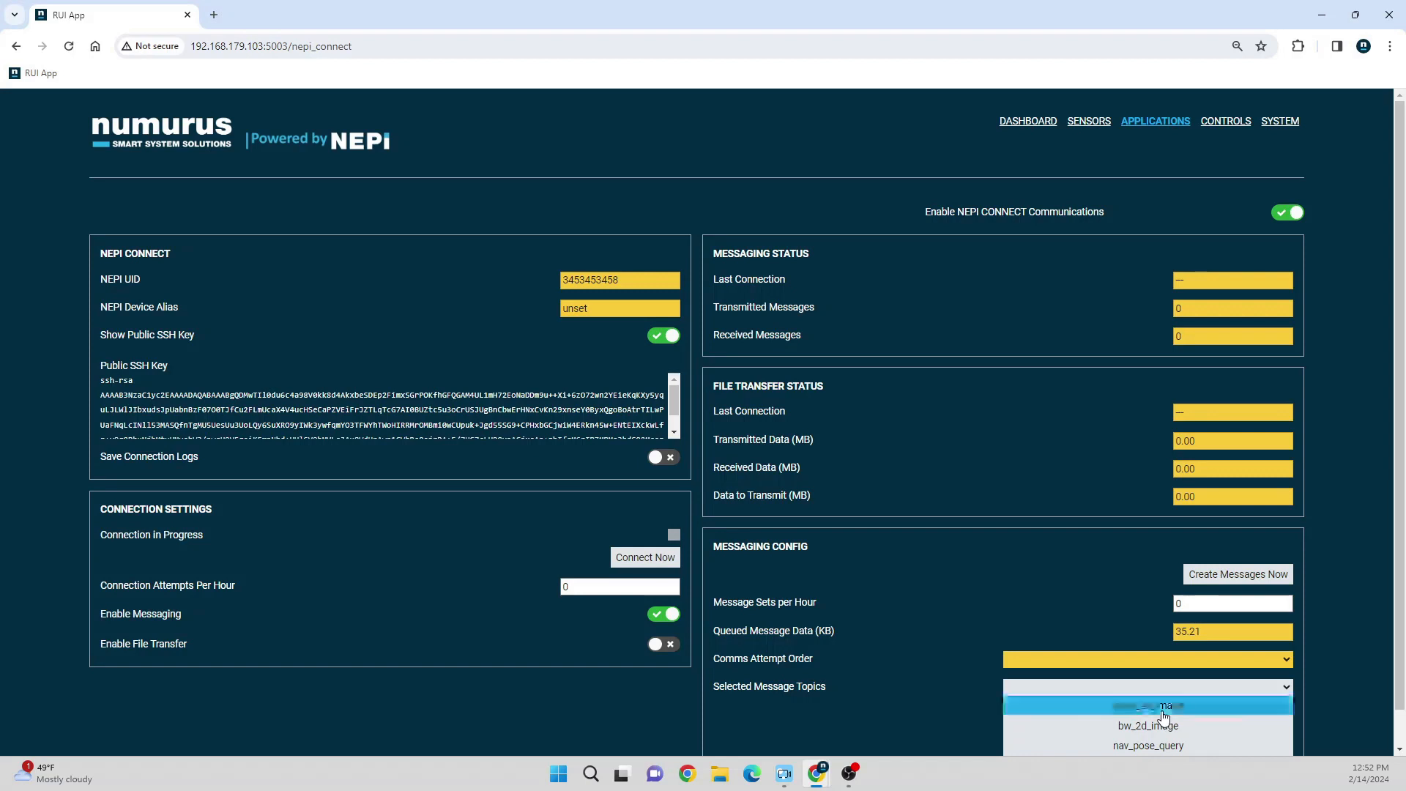
pyautogui.click(1156, 748)
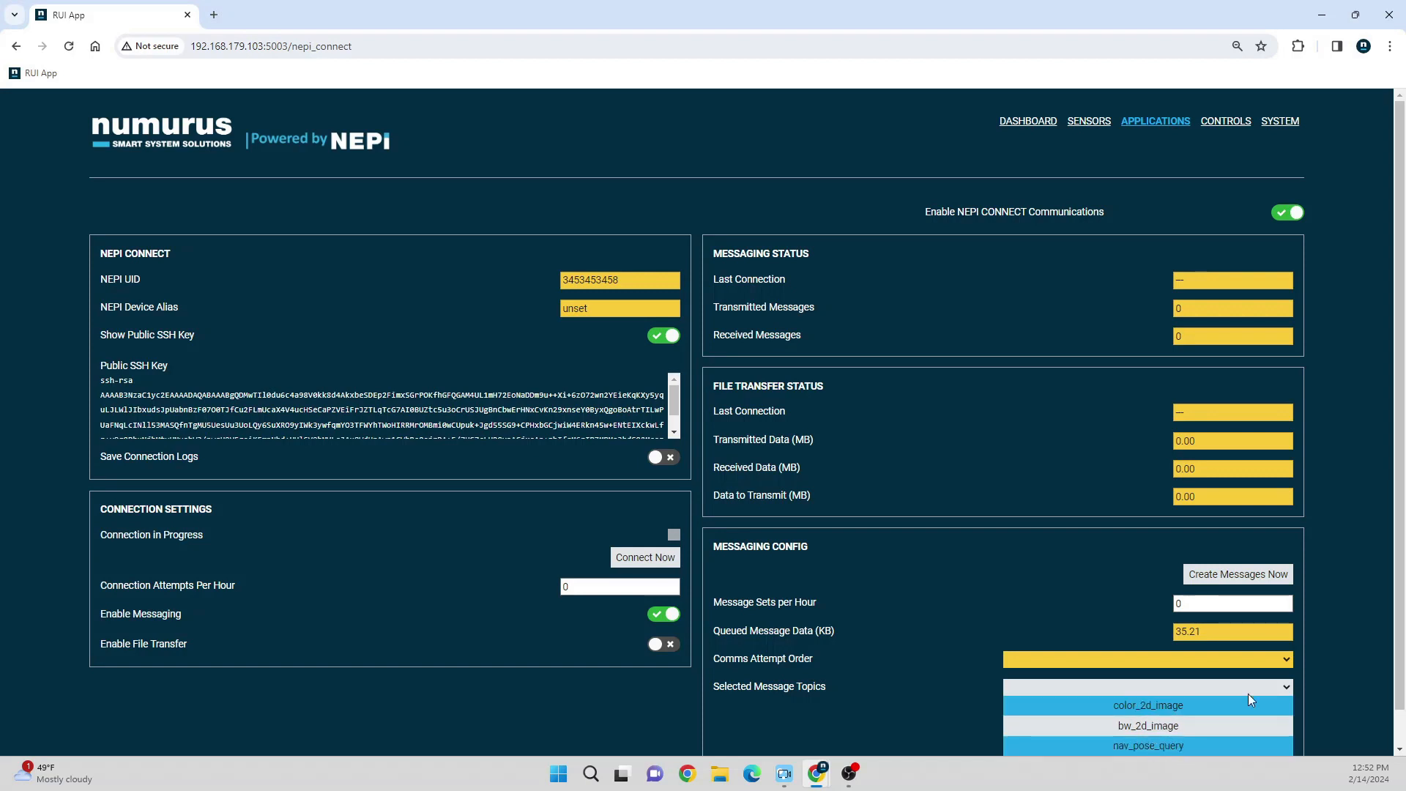
pyautogui.click(1286, 690)
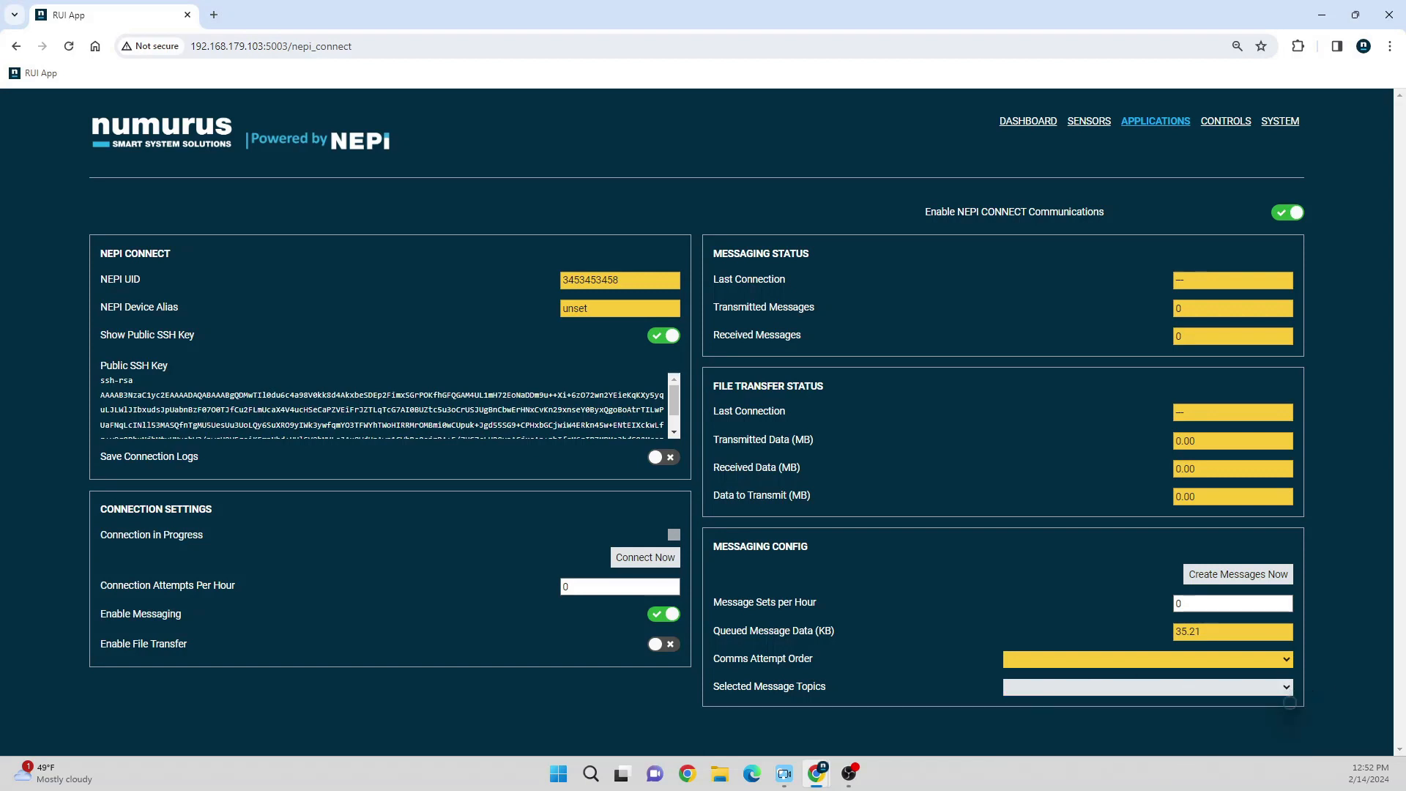
pyautogui.click(849, 773)
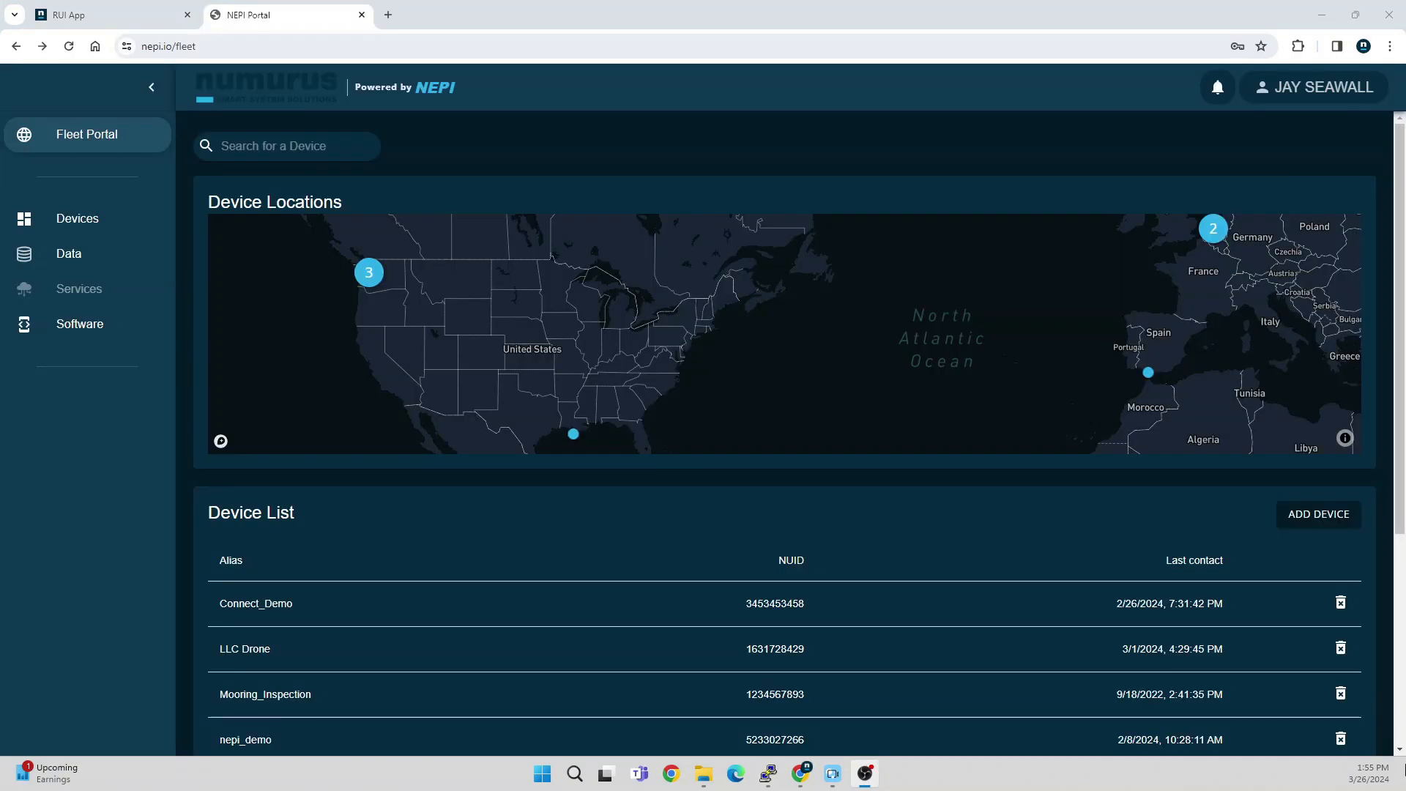
# Step: Start adding a new device in the NEPI Portal and paste the device's public SSH key into the SSH Key field
pyautogui.click(700, 501)
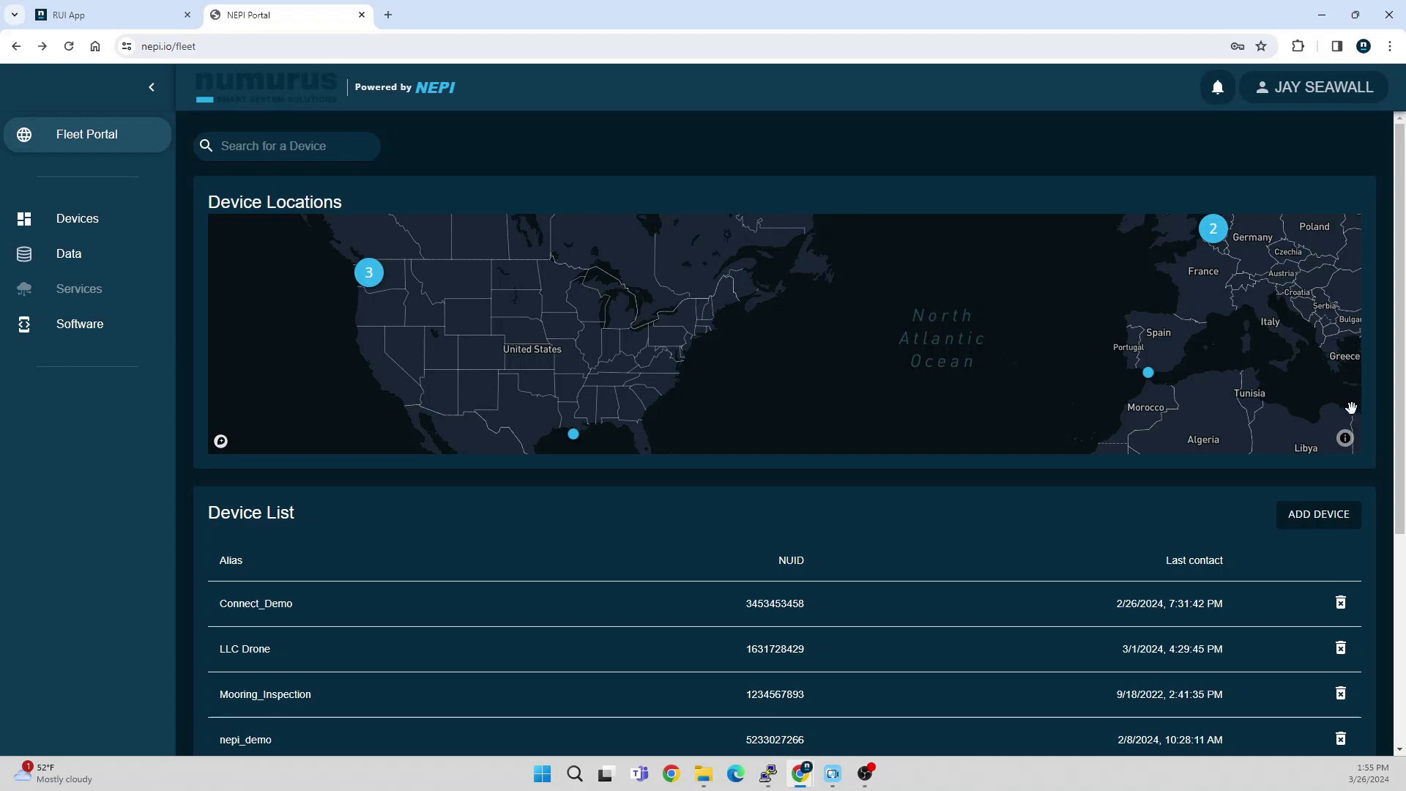
pyautogui.click(1317, 520)
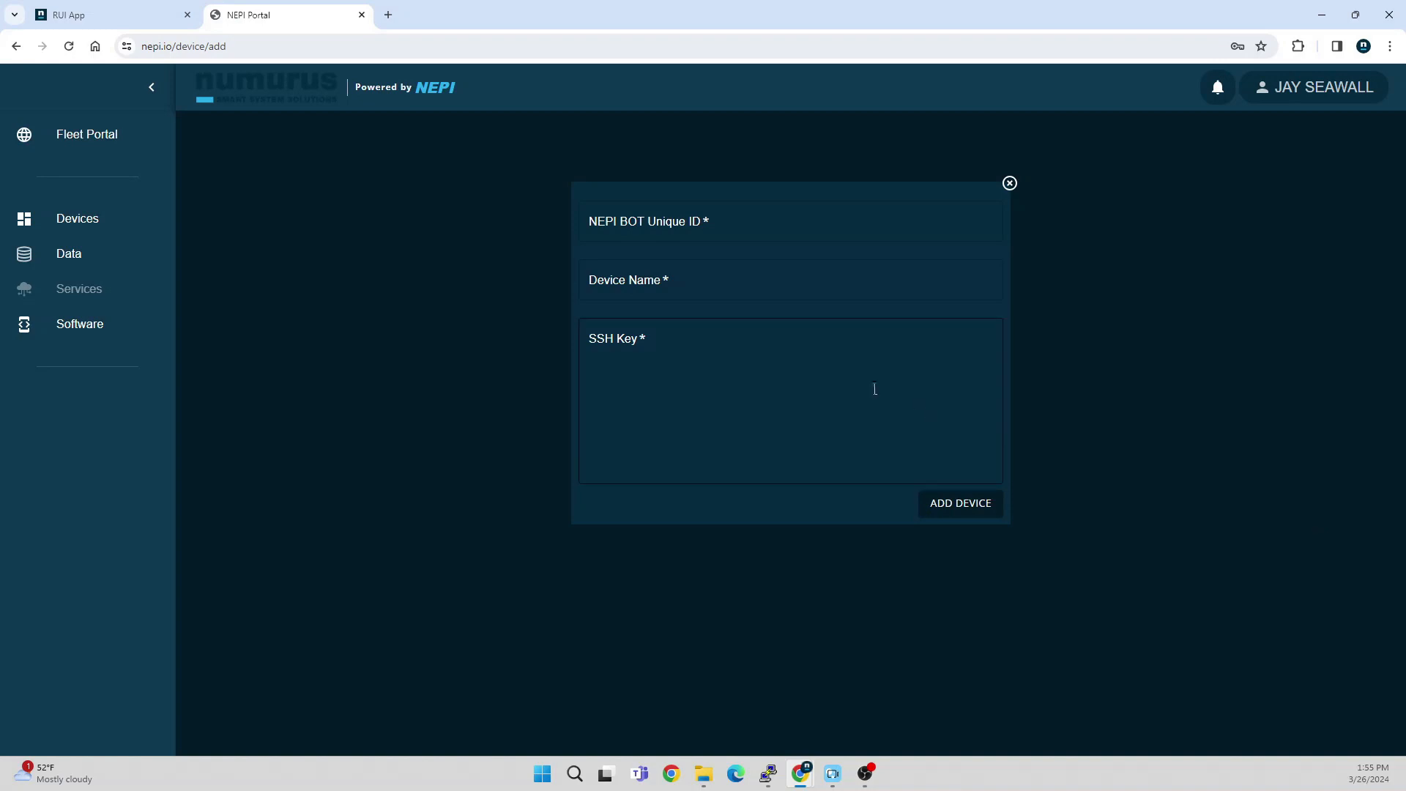
pyautogui.click(643, 355)
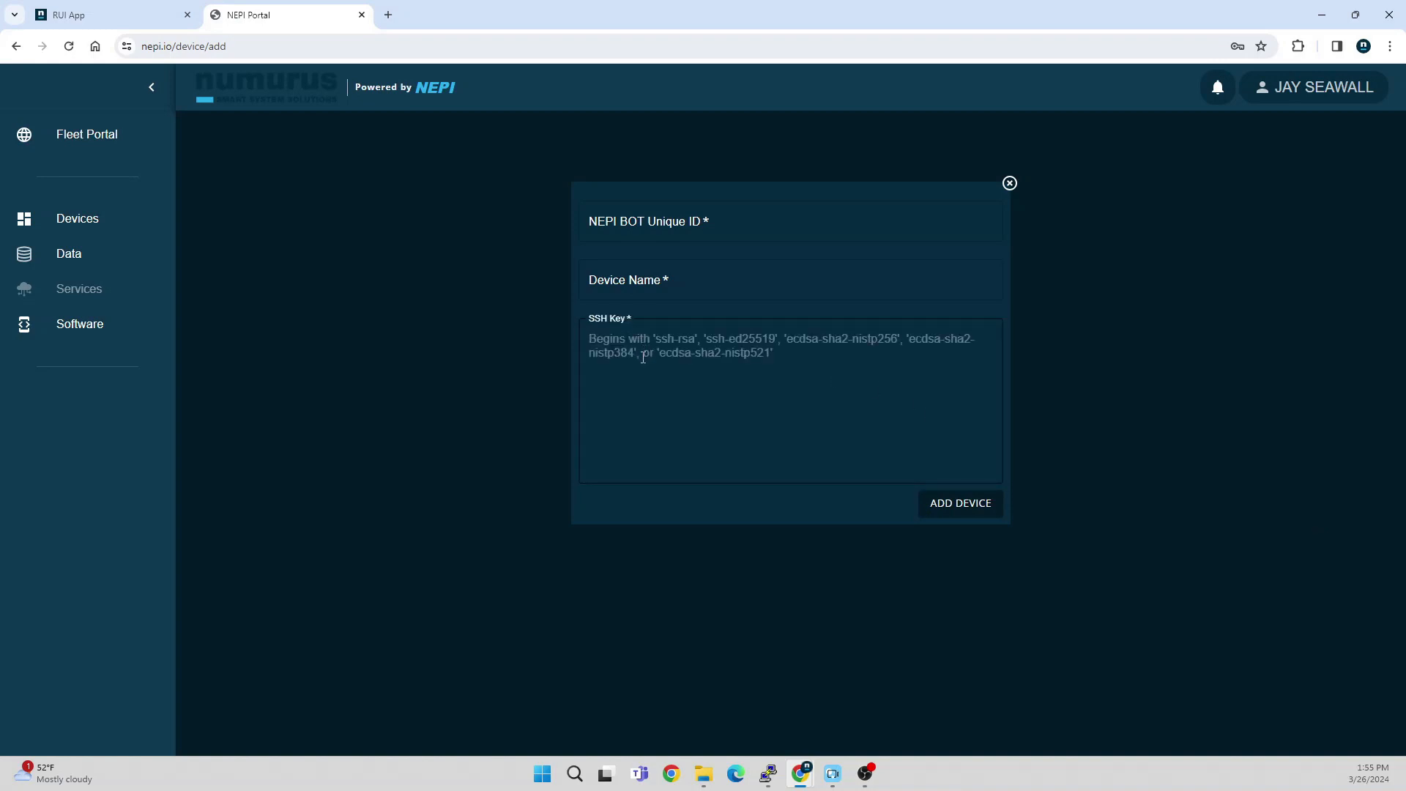
pyautogui.hotkey('ctrl', 'v')
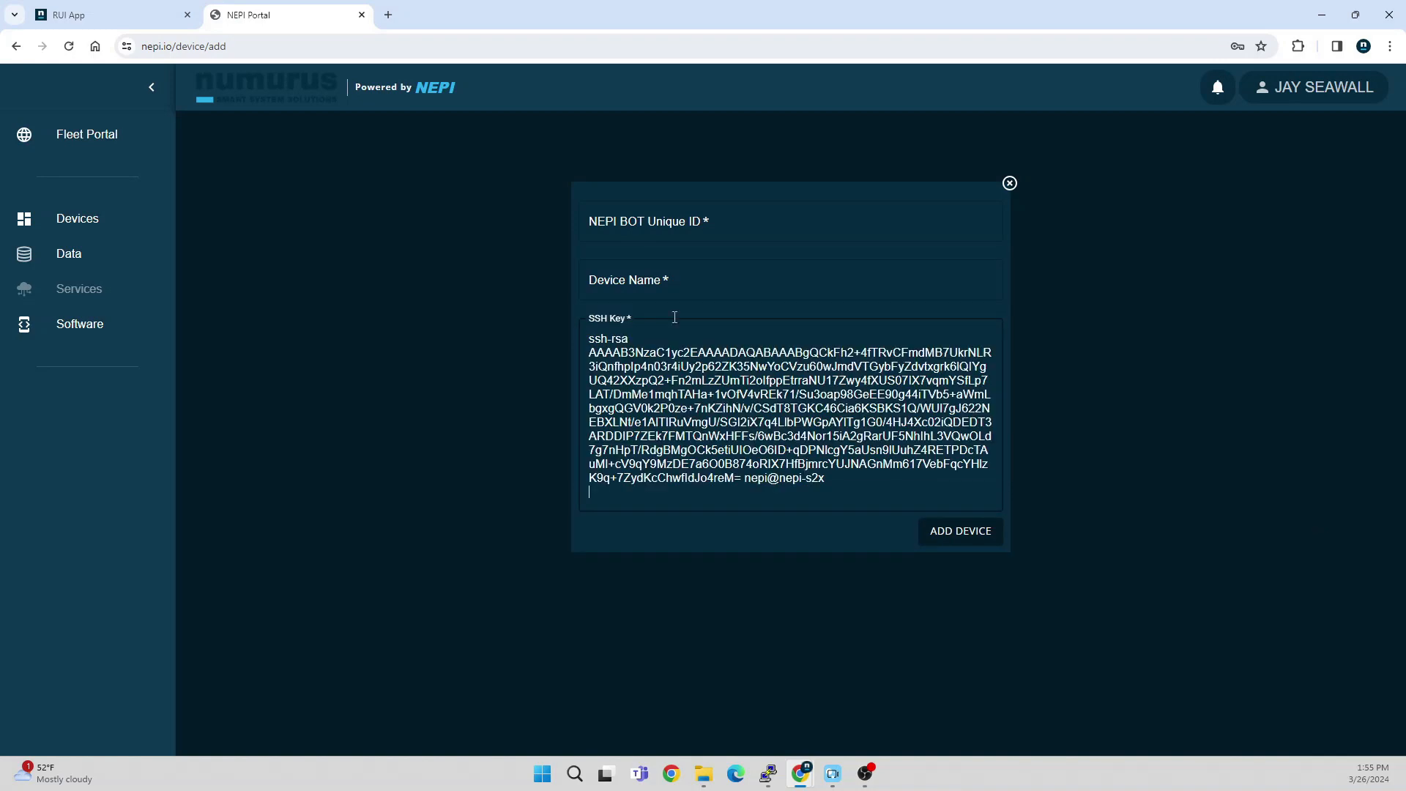
# Step: Copy the NEPI UID from the RUI App's Connect page into the portal's NEPI BOT Unique ID field
pyautogui.click(87, 14)
pyautogui.click(592, 280)
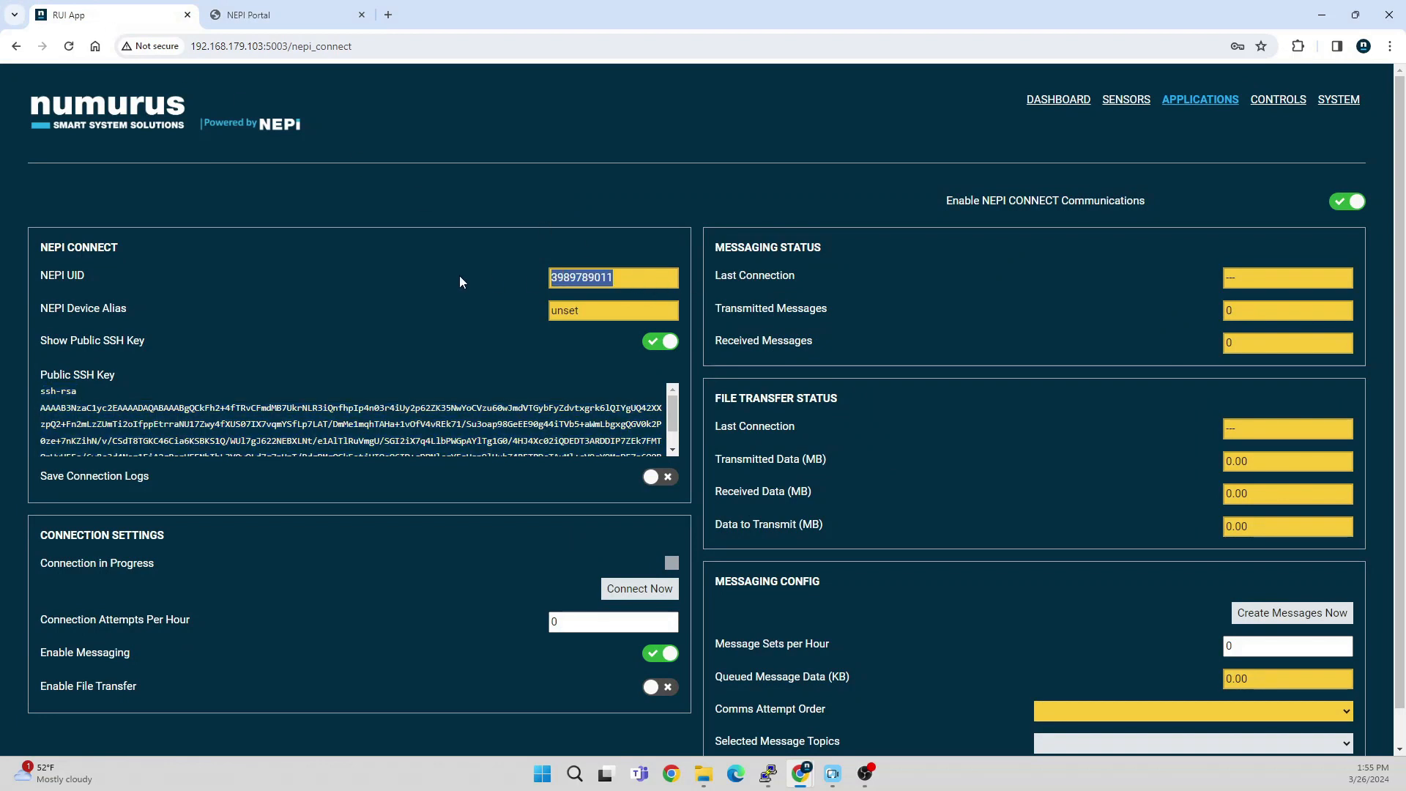
pyautogui.click(286, 14)
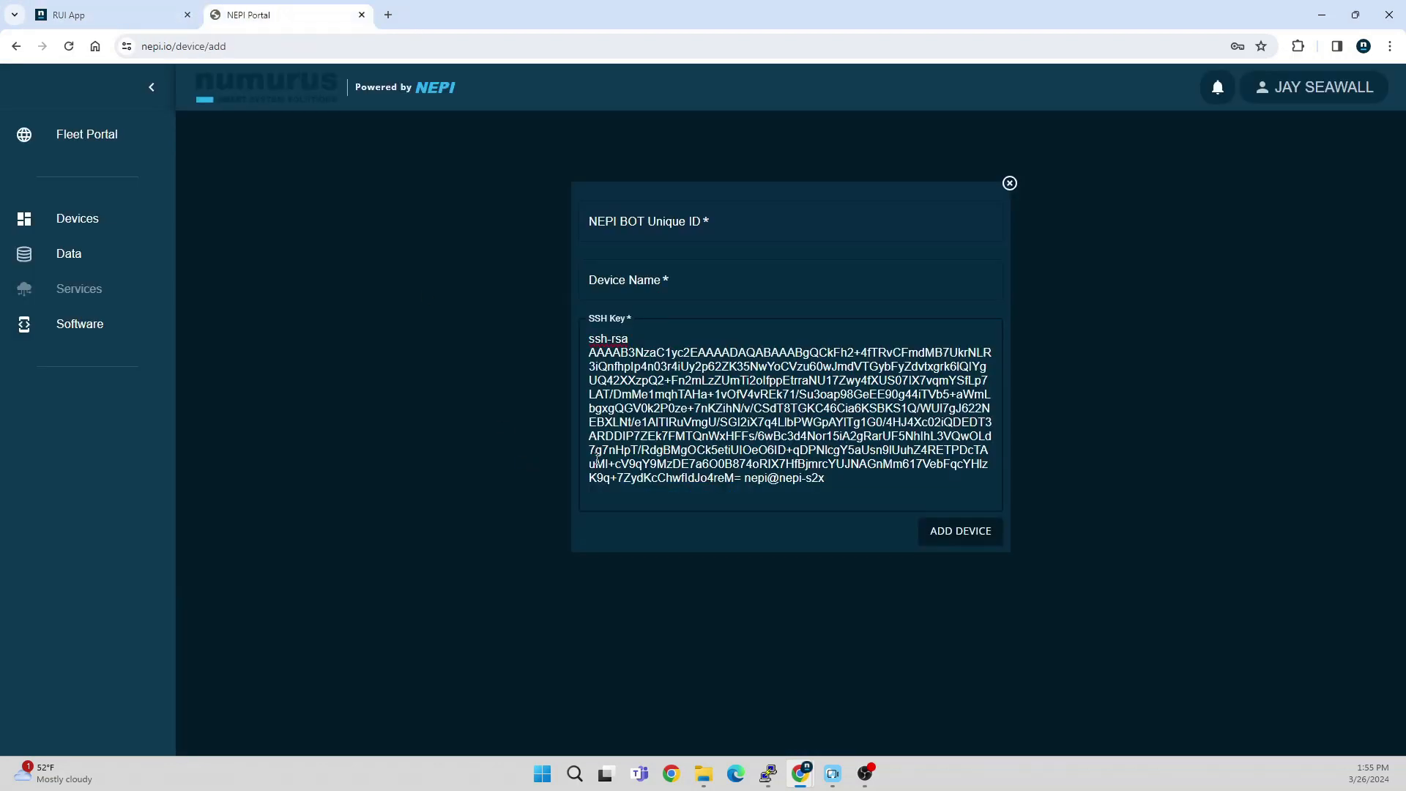
pyautogui.click(741, 224)
pyautogui.hotkey('ctrl', 'v')
# Step: Name the new device "test device" and add it to the fleet
pyautogui.click(696, 286)
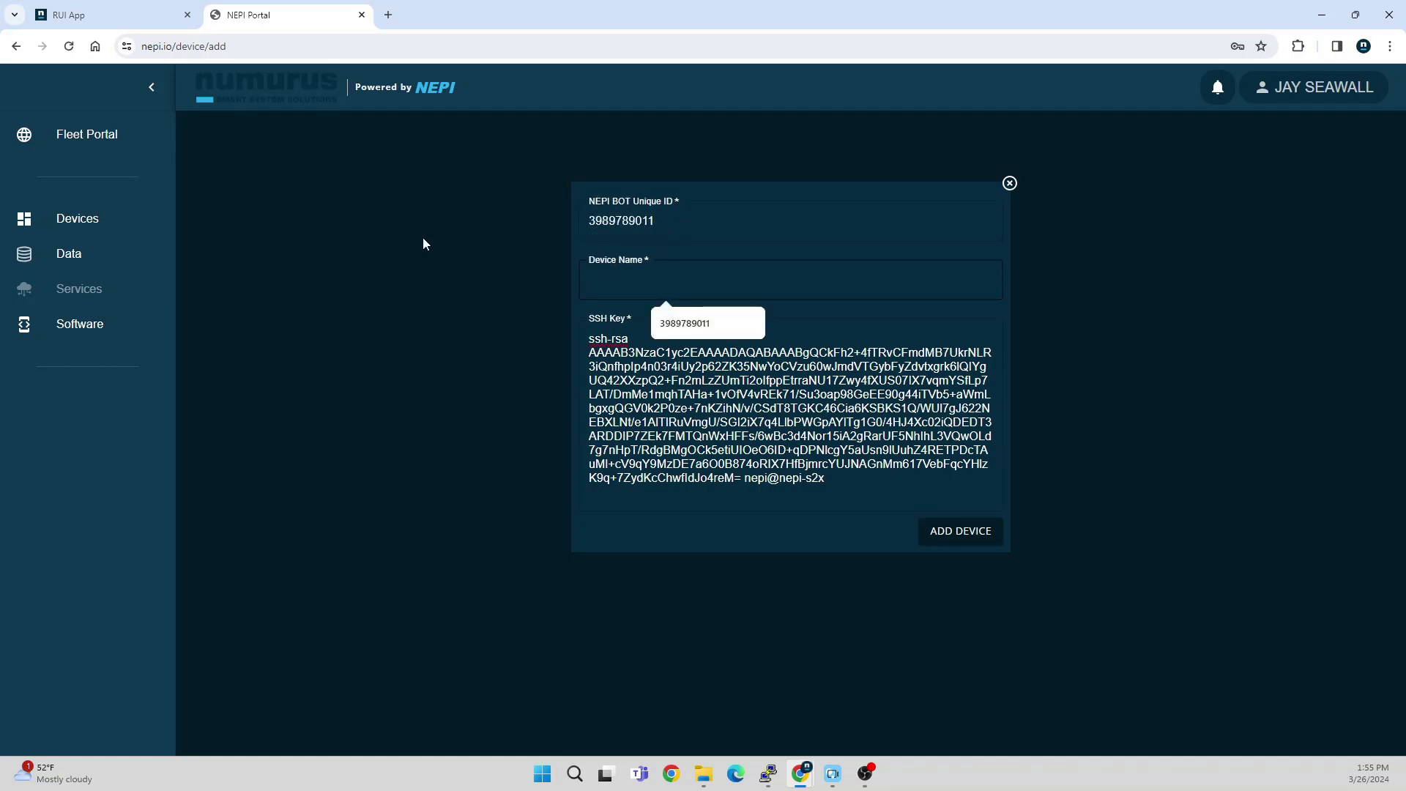
pyautogui.write('test')
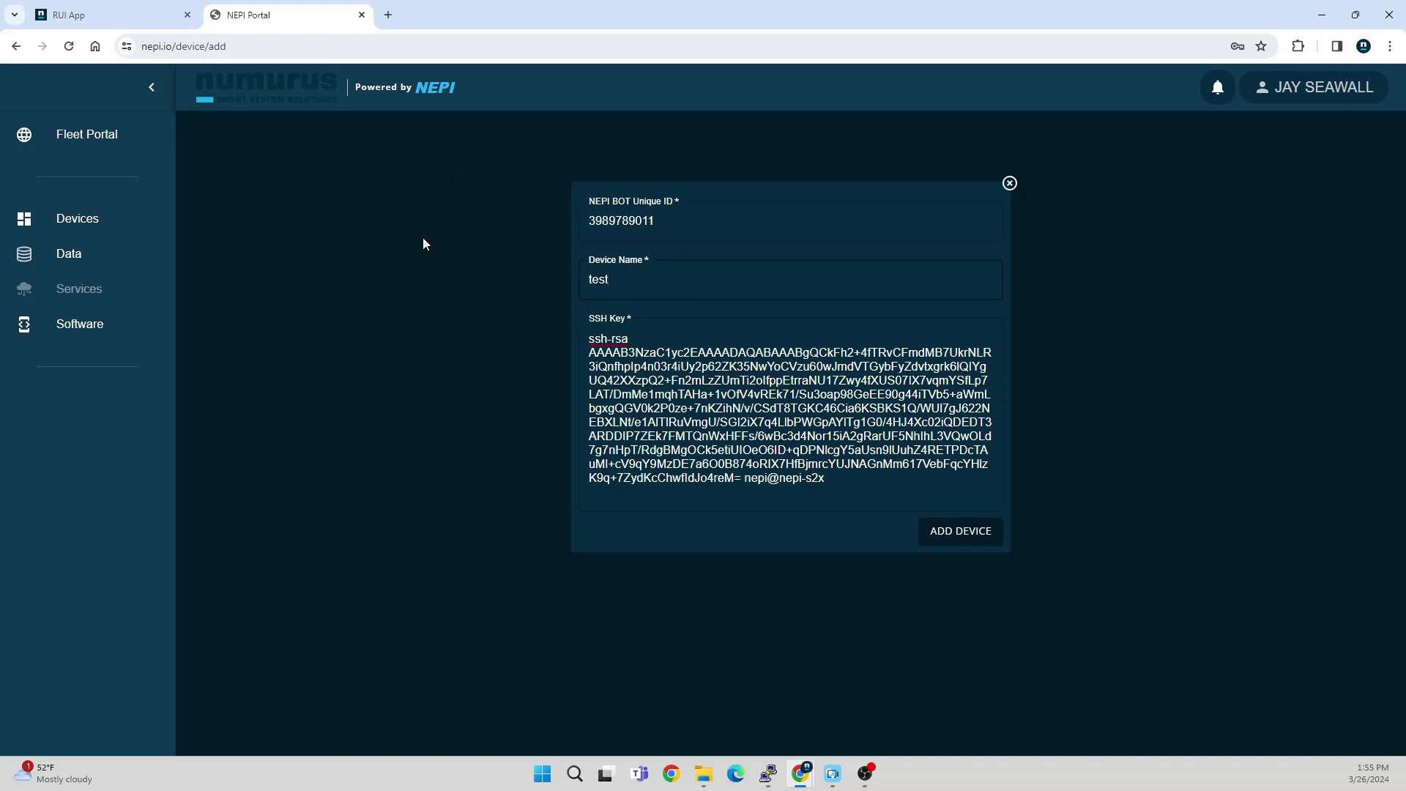
pyautogui.write(' device')
pyautogui.click(953, 535)
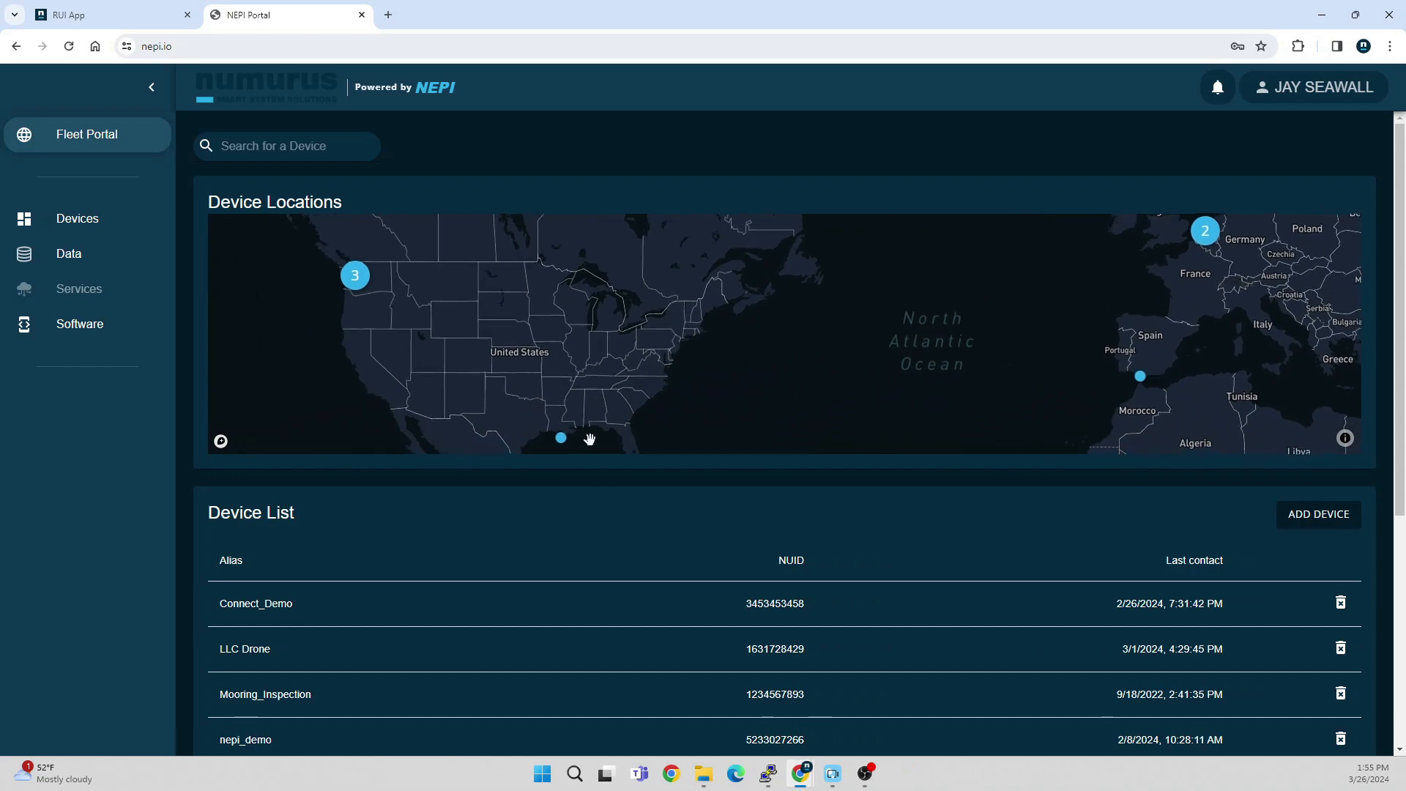
# Step: Open "test device" from the portal's device list
pyautogui.scroll(-5, 659, 635)
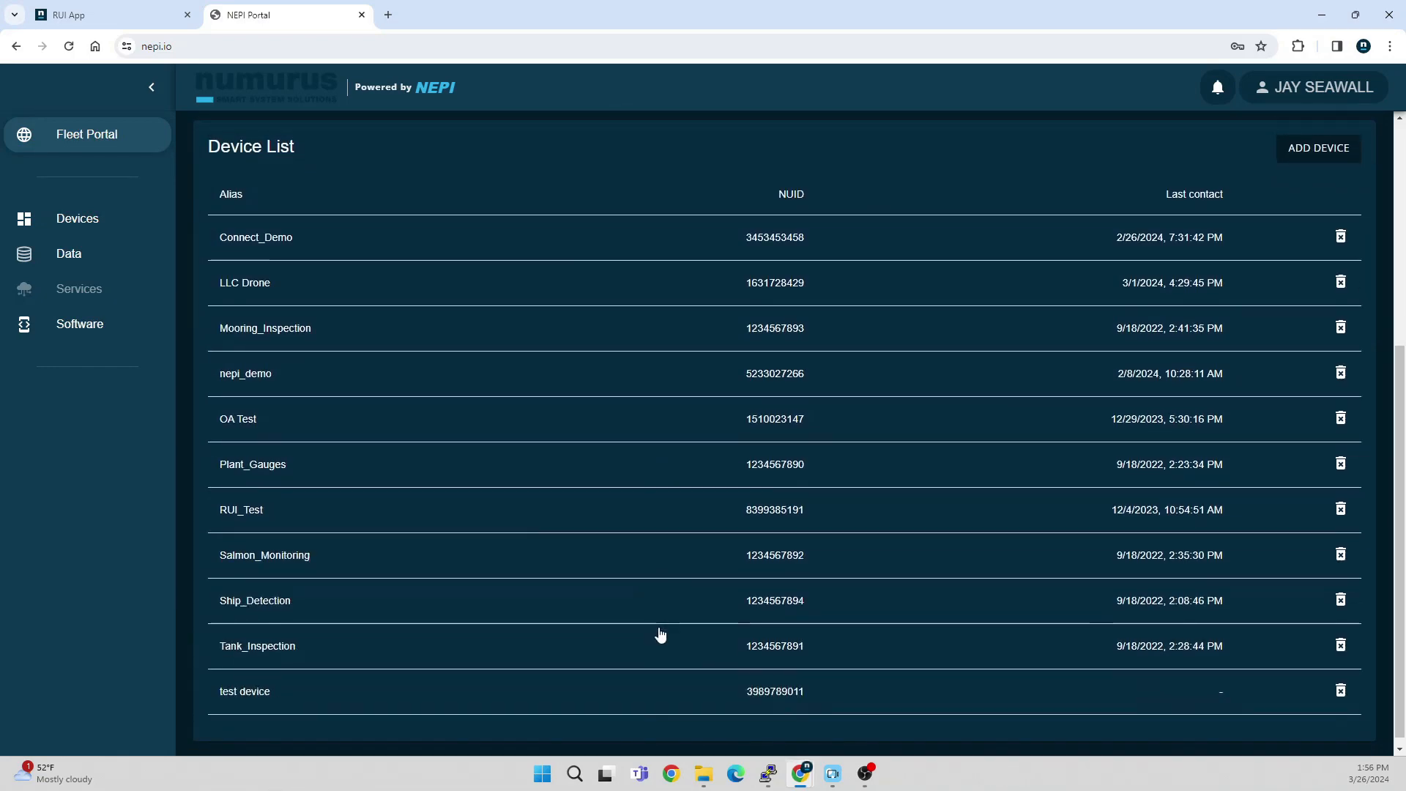
pyautogui.click(371, 705)
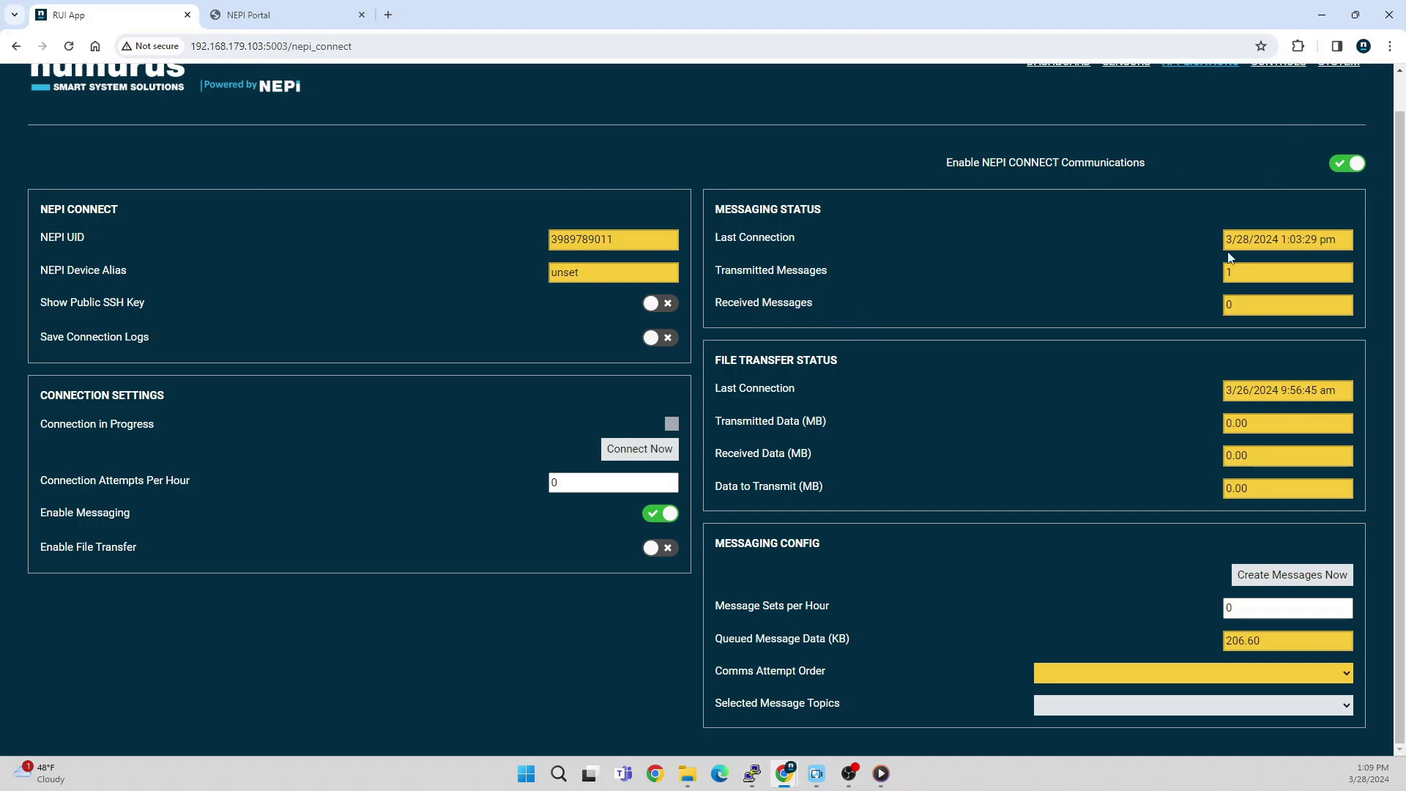
pyautogui.scroll(1, 1128, 203)
pyautogui.scroll(-1, 1120, 309)
pyautogui.moveTo(881, 783)
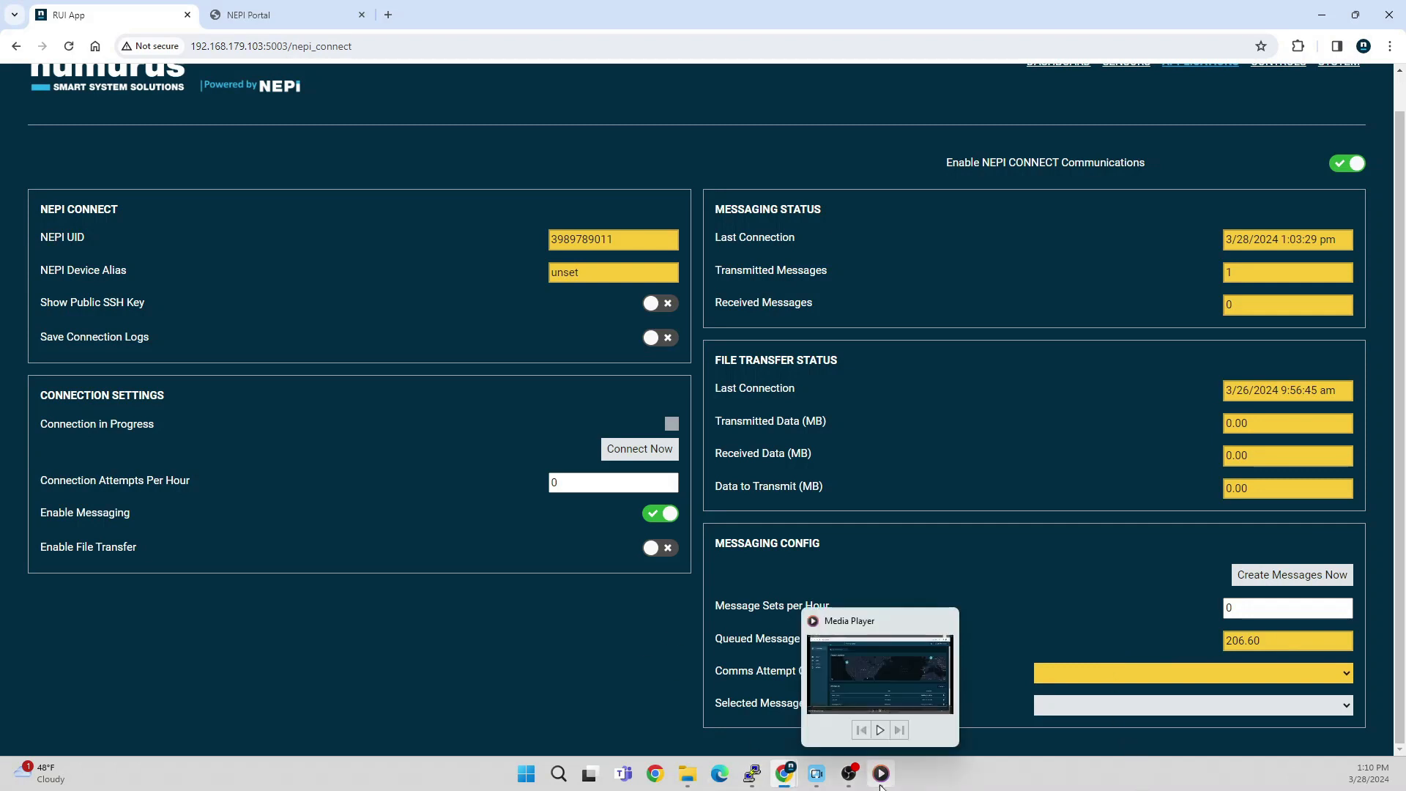
pyautogui.click(849, 773)
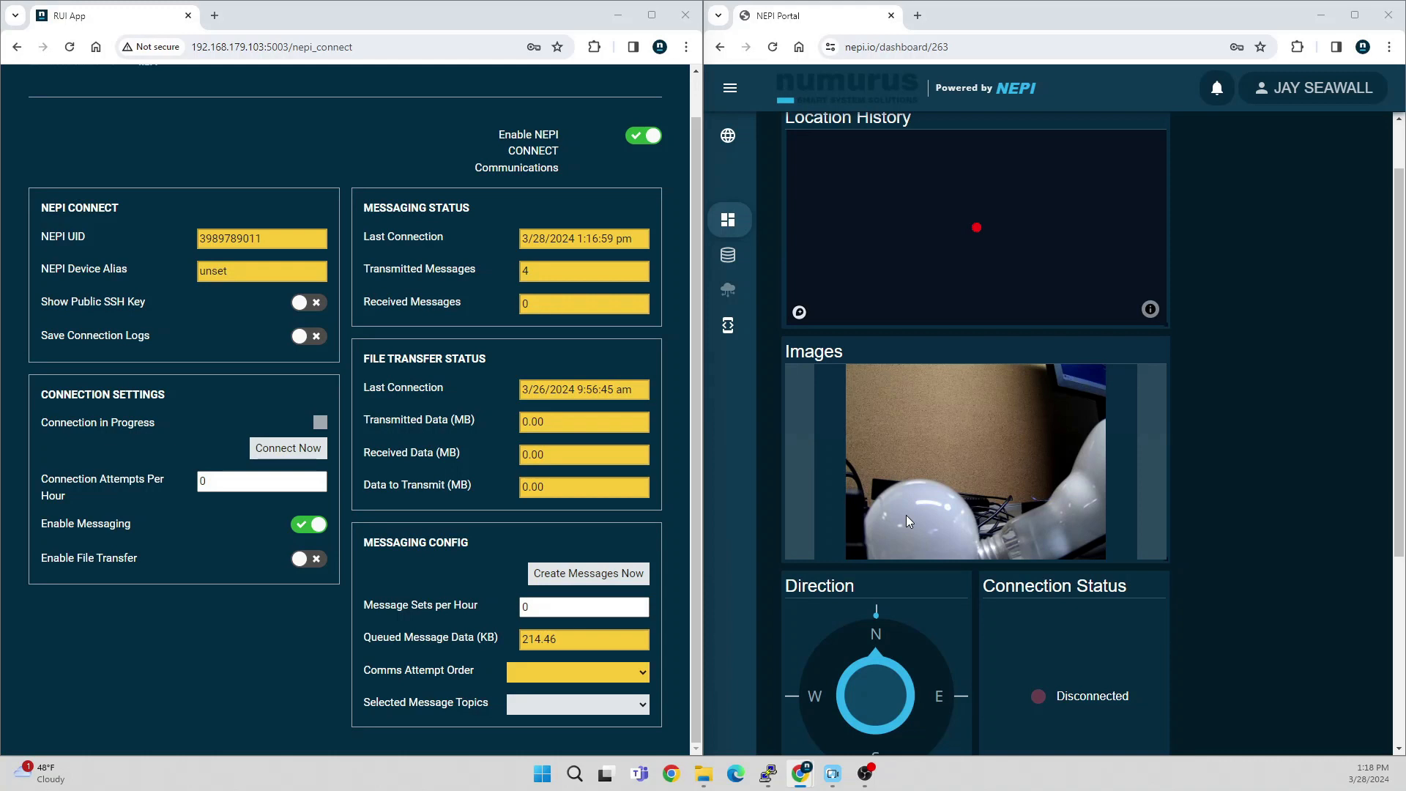
# Step: Start an immediate connection from the device to the portal in the RUI App's connection settings
pyautogui.click(296, 458)
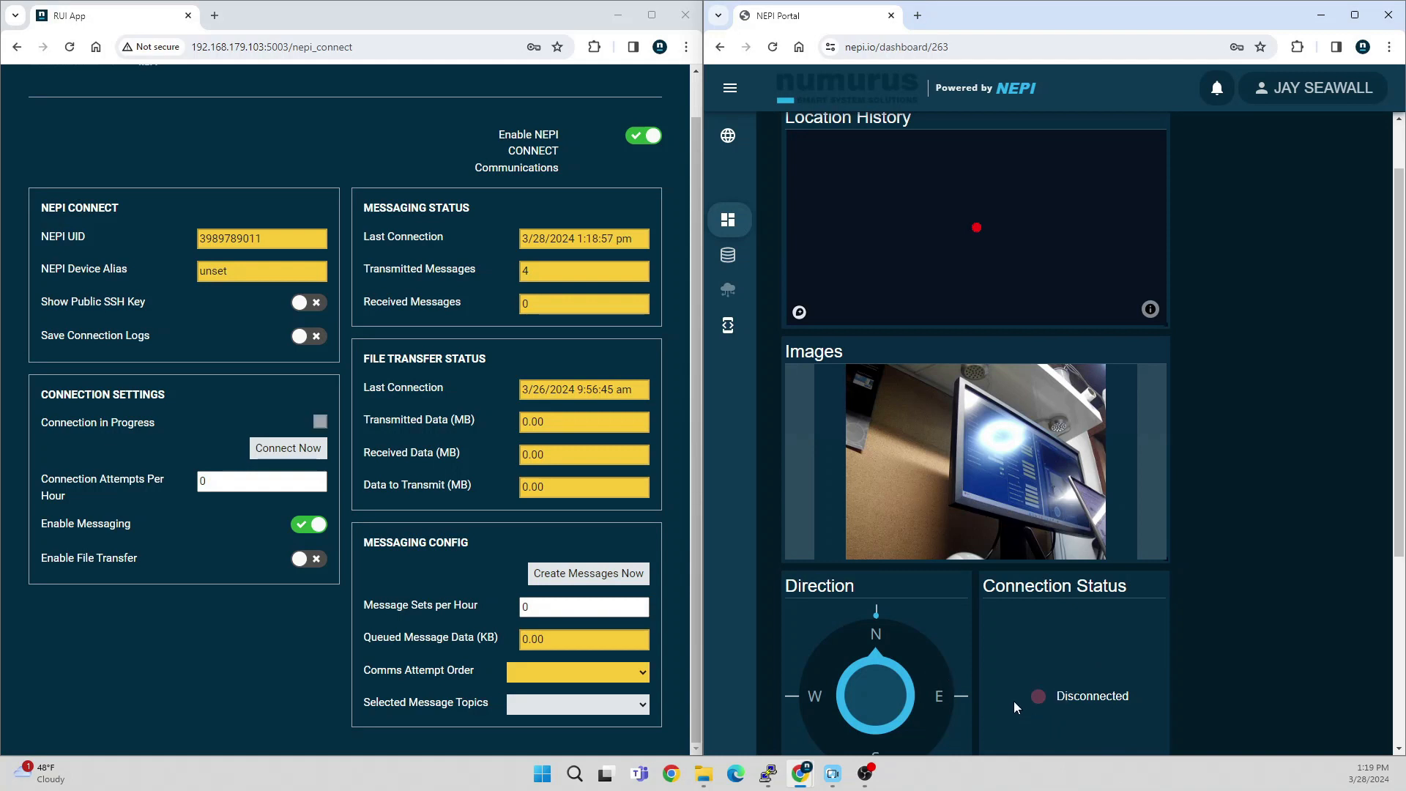
pyautogui.click(865, 773)
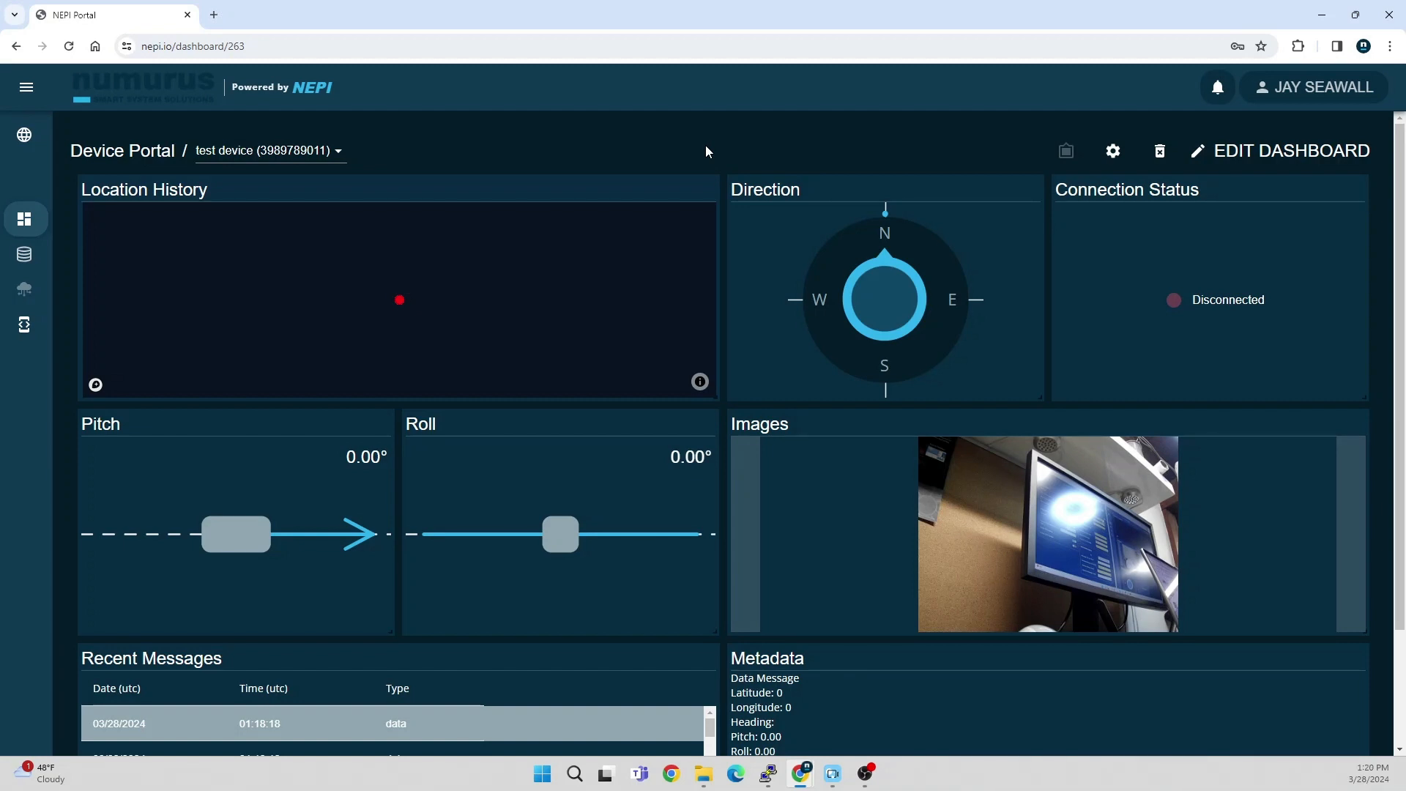
# Step: Examine the test device's dashboard, including location history, direction, pitch, roll, images, recent messages and metadata
pyautogui.scroll(-2, 388, 546)
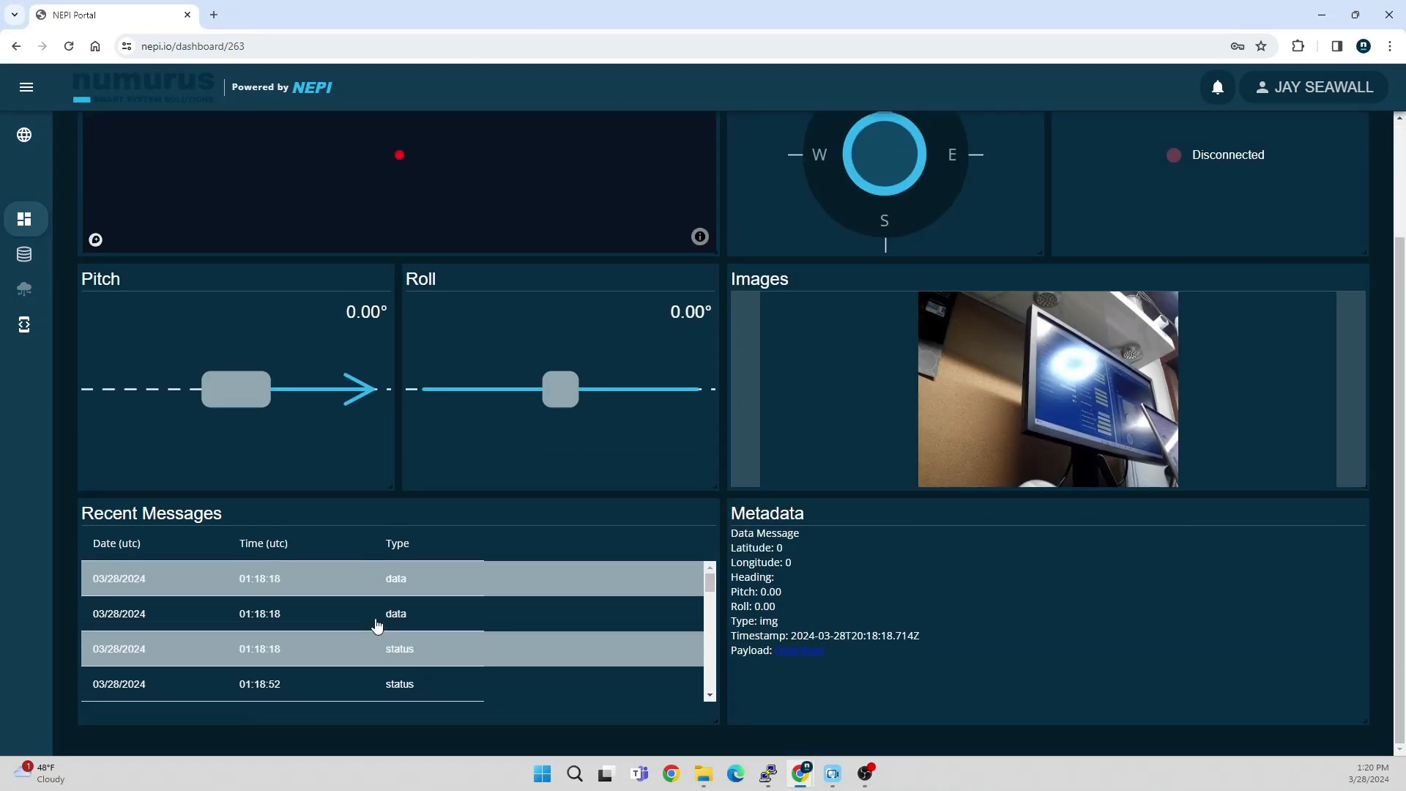
pyautogui.scroll(1, 388, 637)
pyautogui.scroll(1, 461, 649)
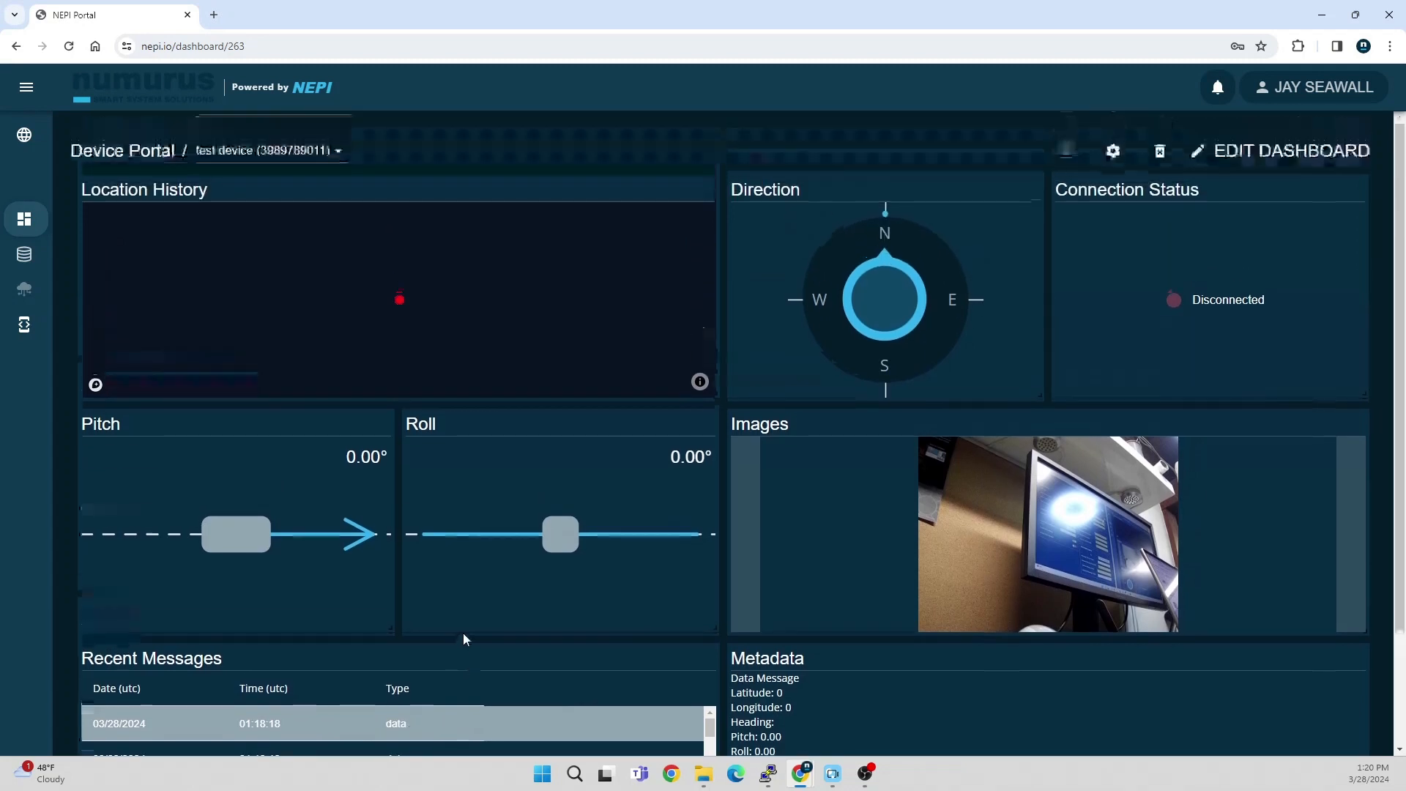
pyautogui.scroll(-2, 463, 639)
pyautogui.scroll(2, 463, 637)
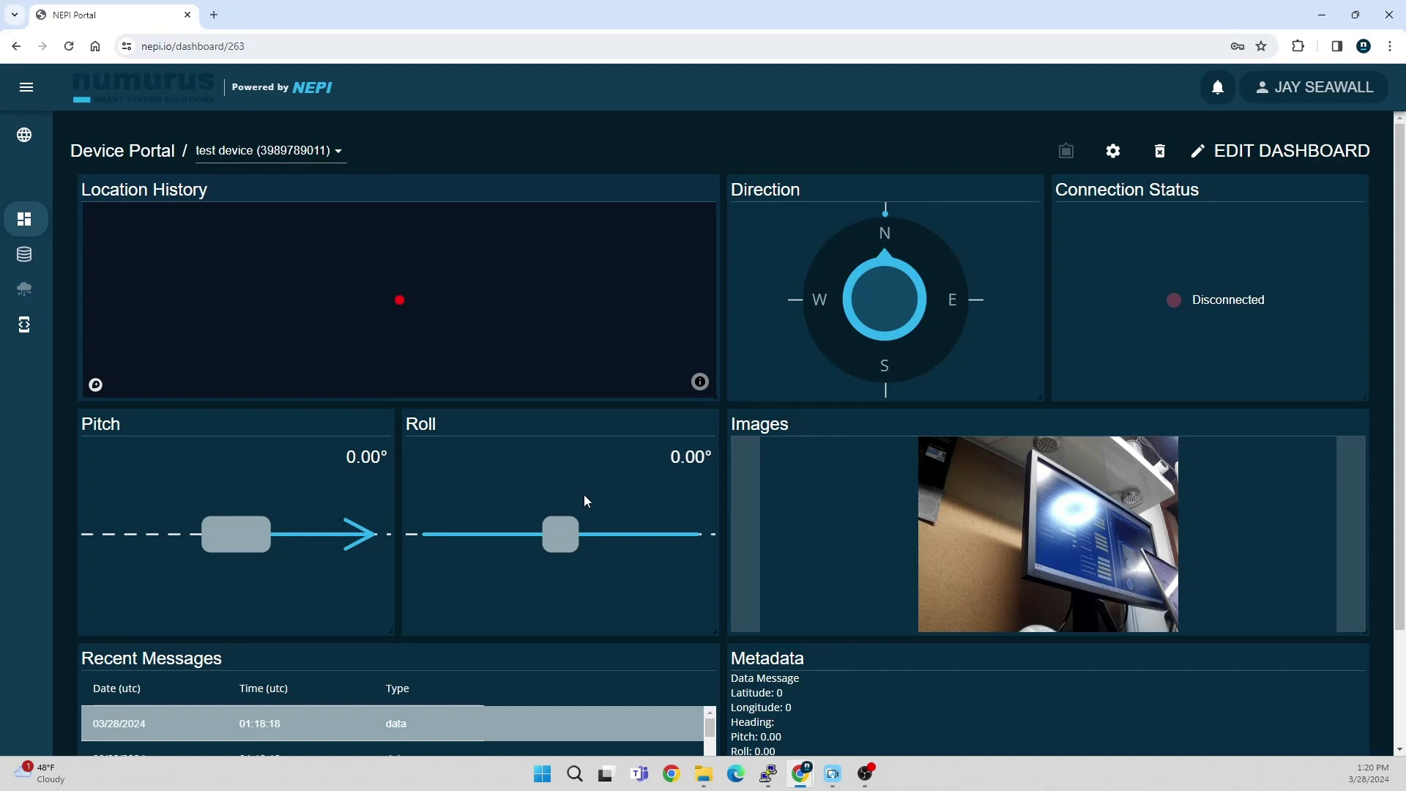
pyautogui.scroll(-1, 555, 538)
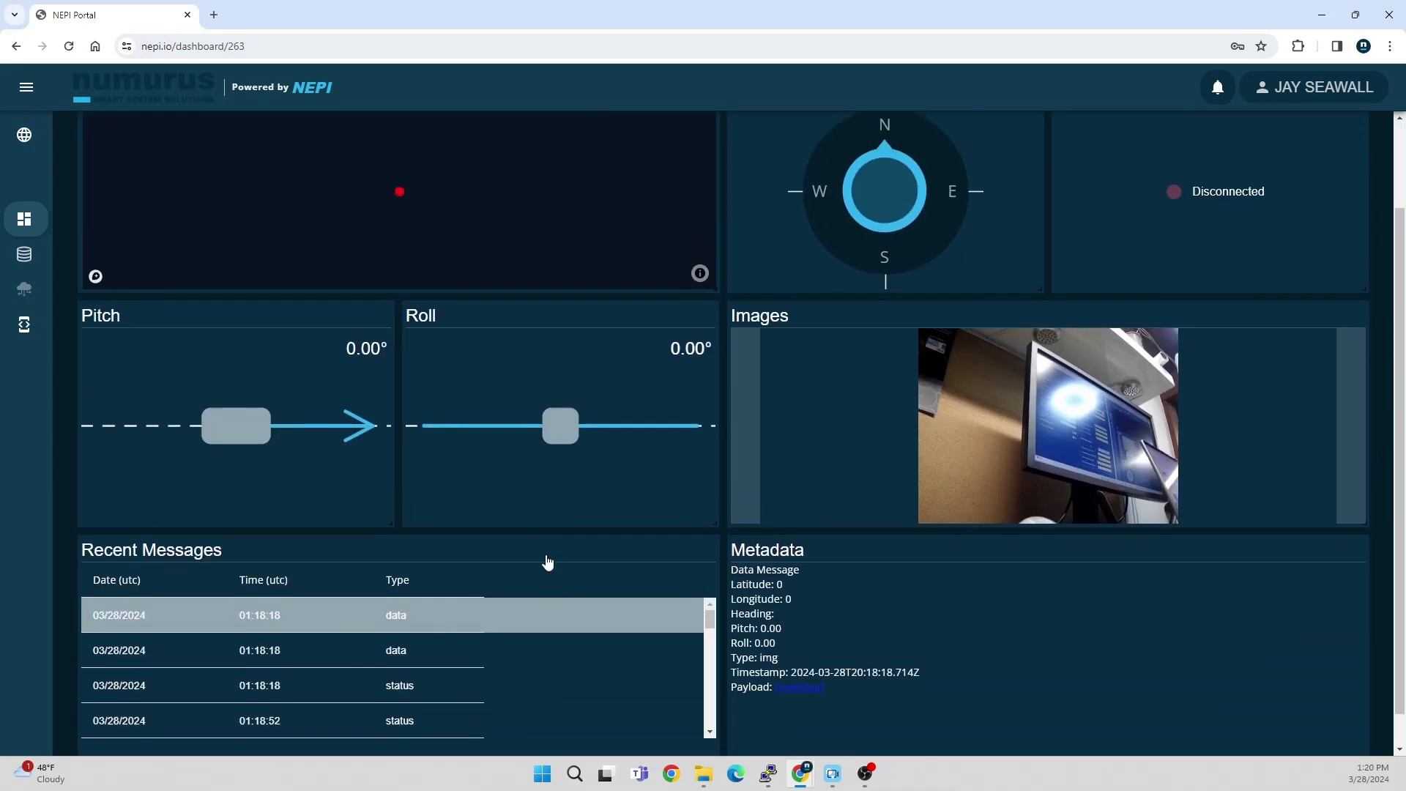
pyautogui.scroll(1, 546, 561)
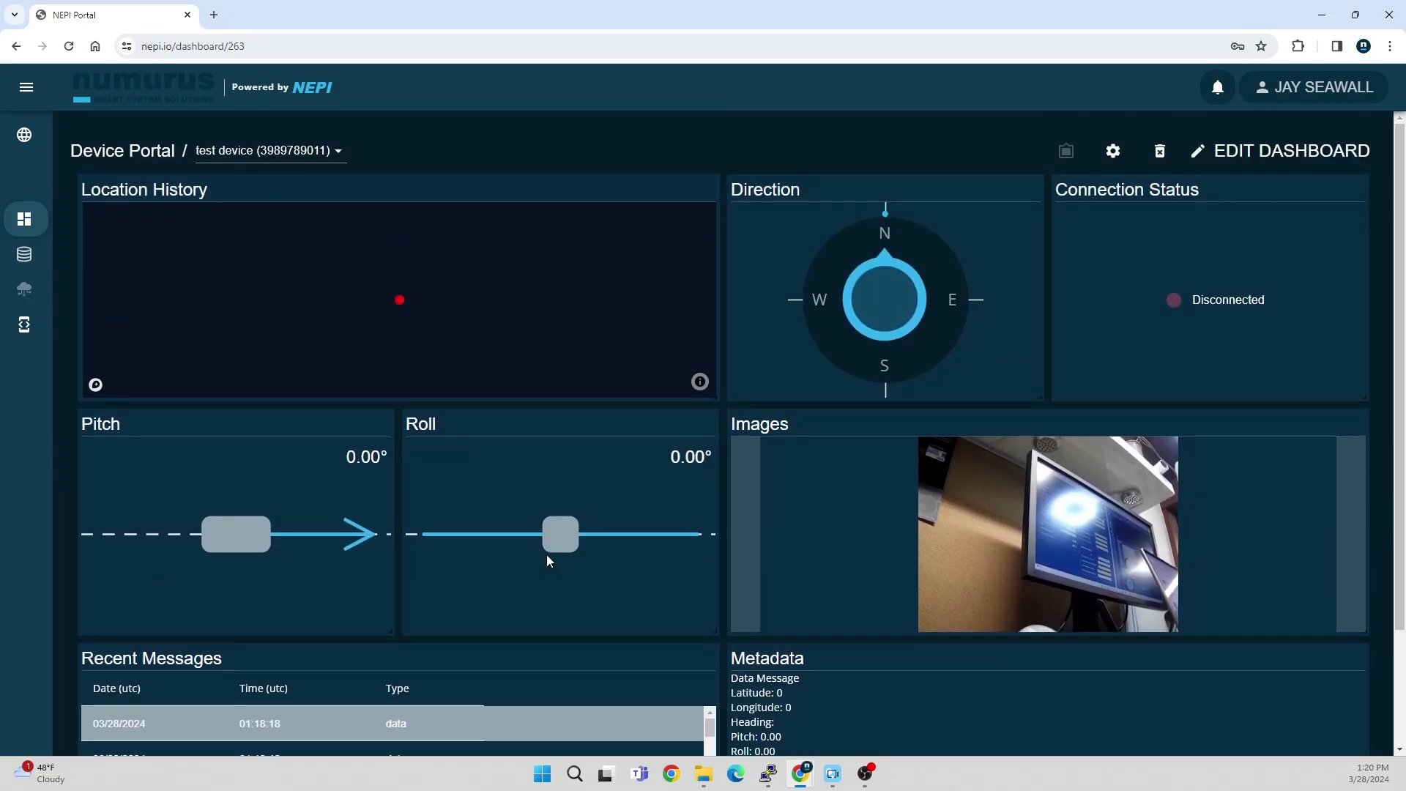
# Step: Go back and forth through the received images and examine the selected message's metadata
pyautogui.click(743, 540)
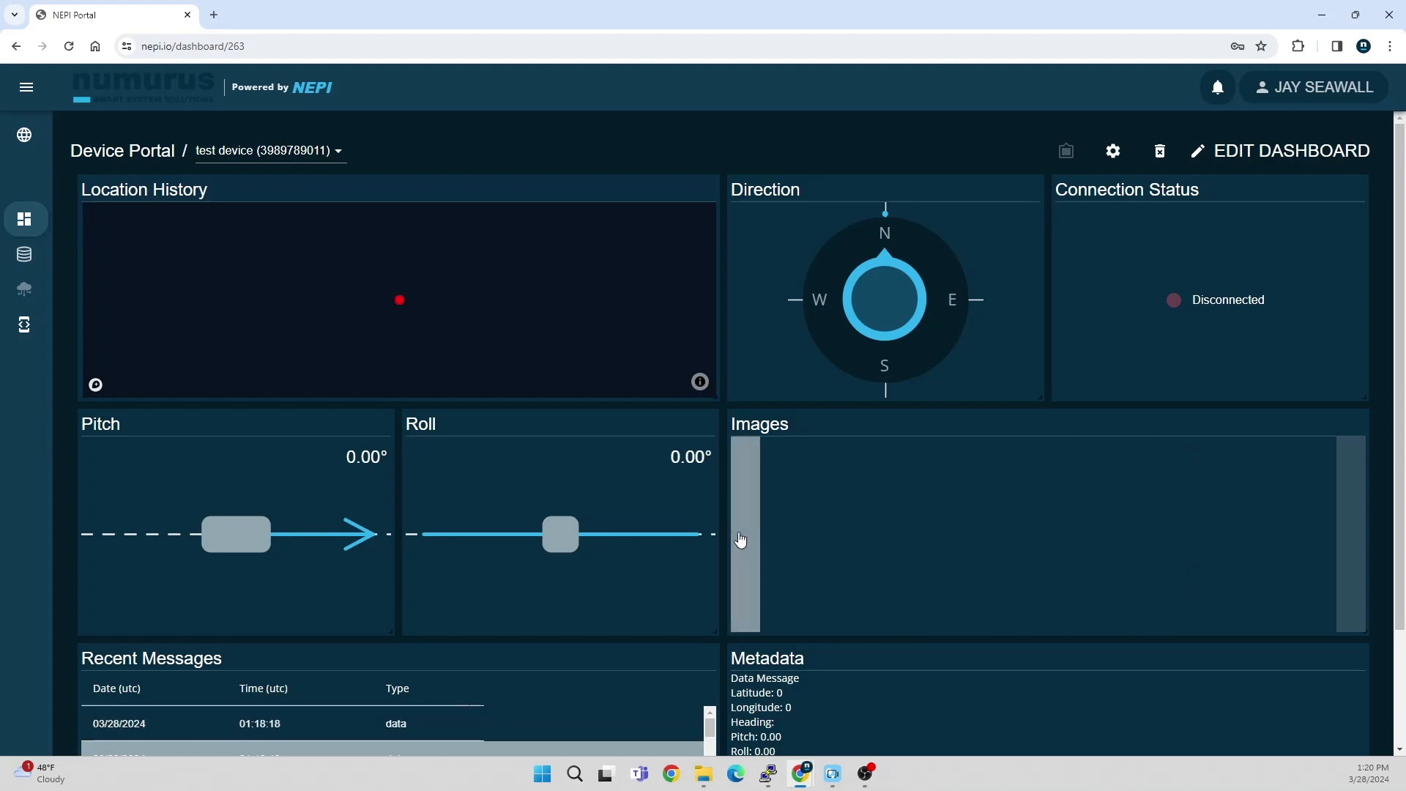
pyautogui.click(1361, 539)
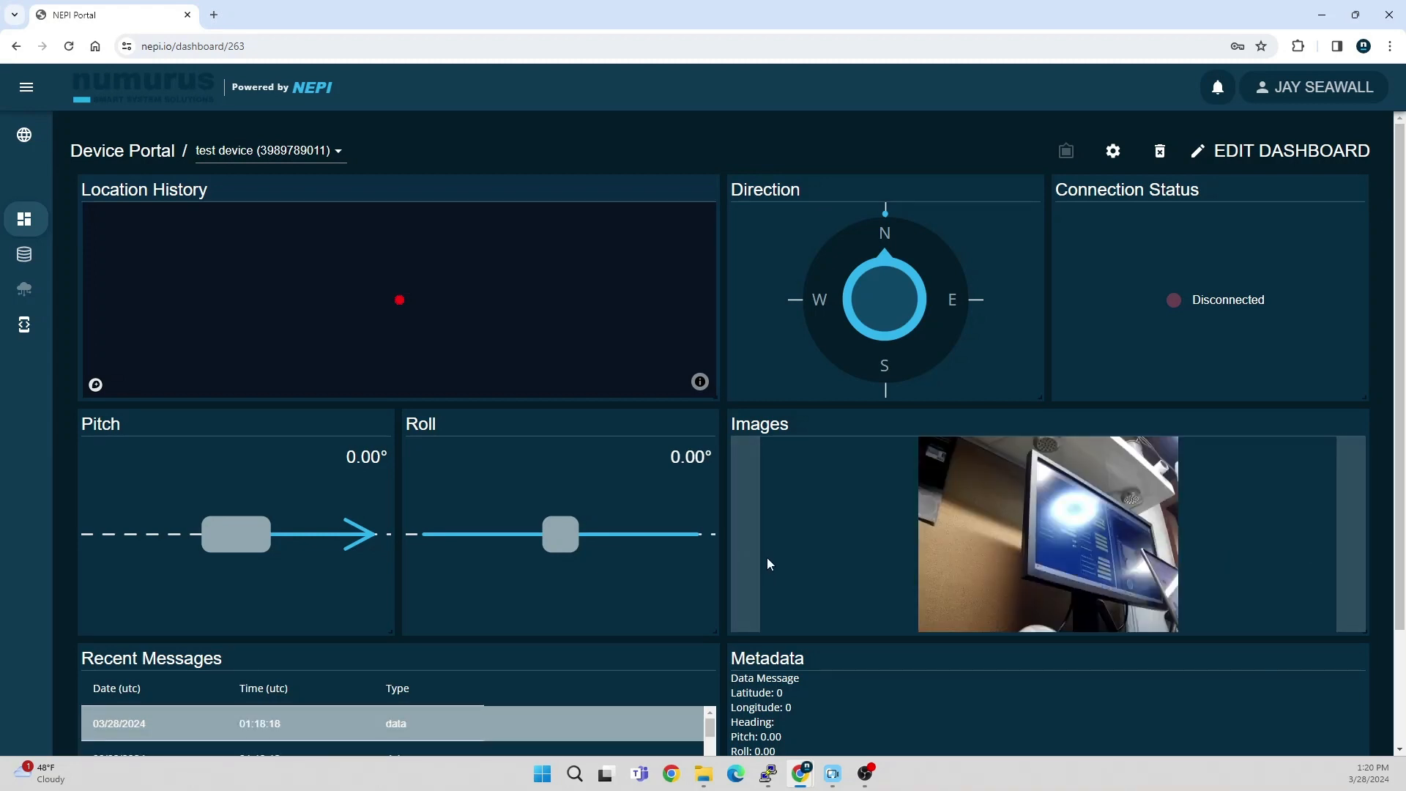
pyautogui.scroll(-1, 769, 574)
pyautogui.scroll(1, 771, 579)
pyautogui.scroll(-2, 782, 567)
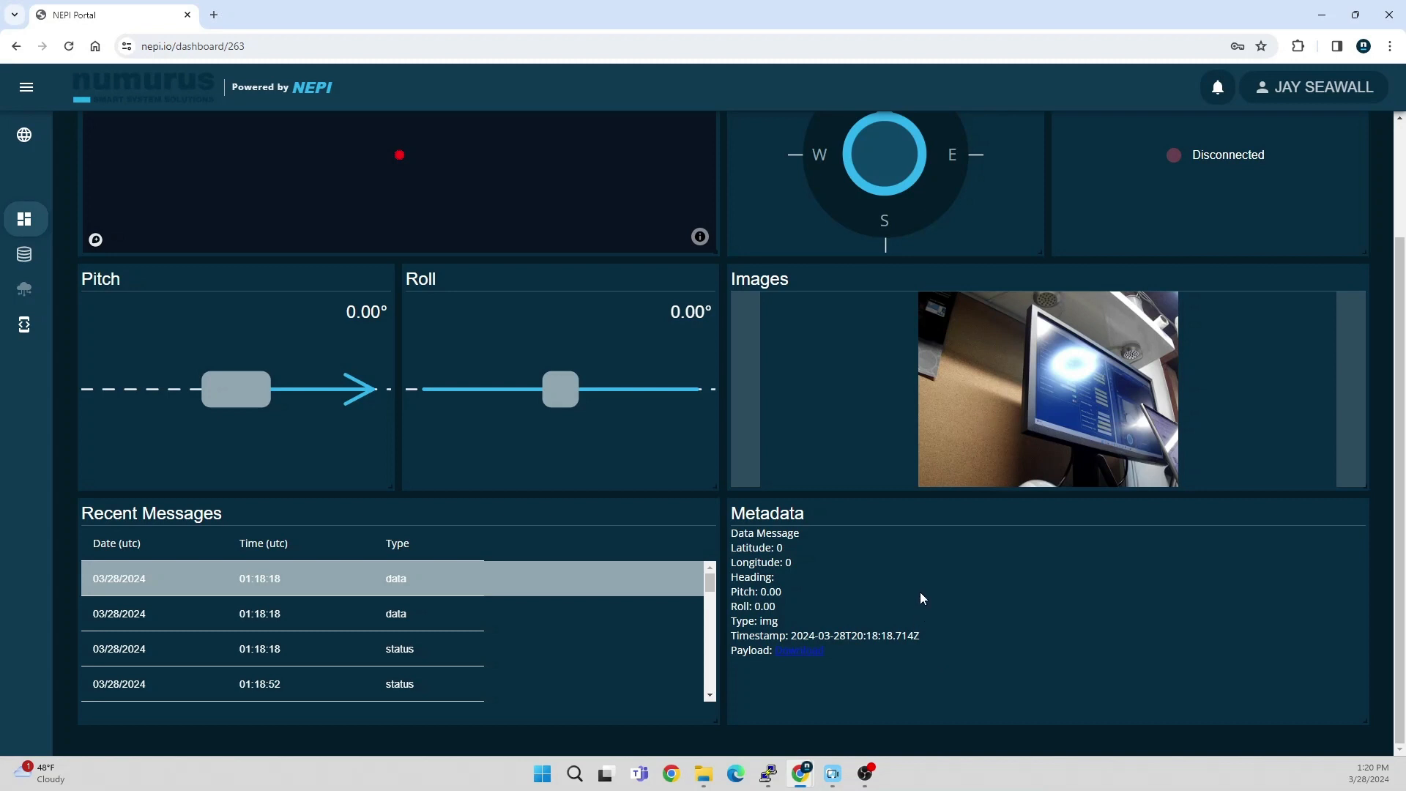
pyautogui.scroll(1, 921, 598)
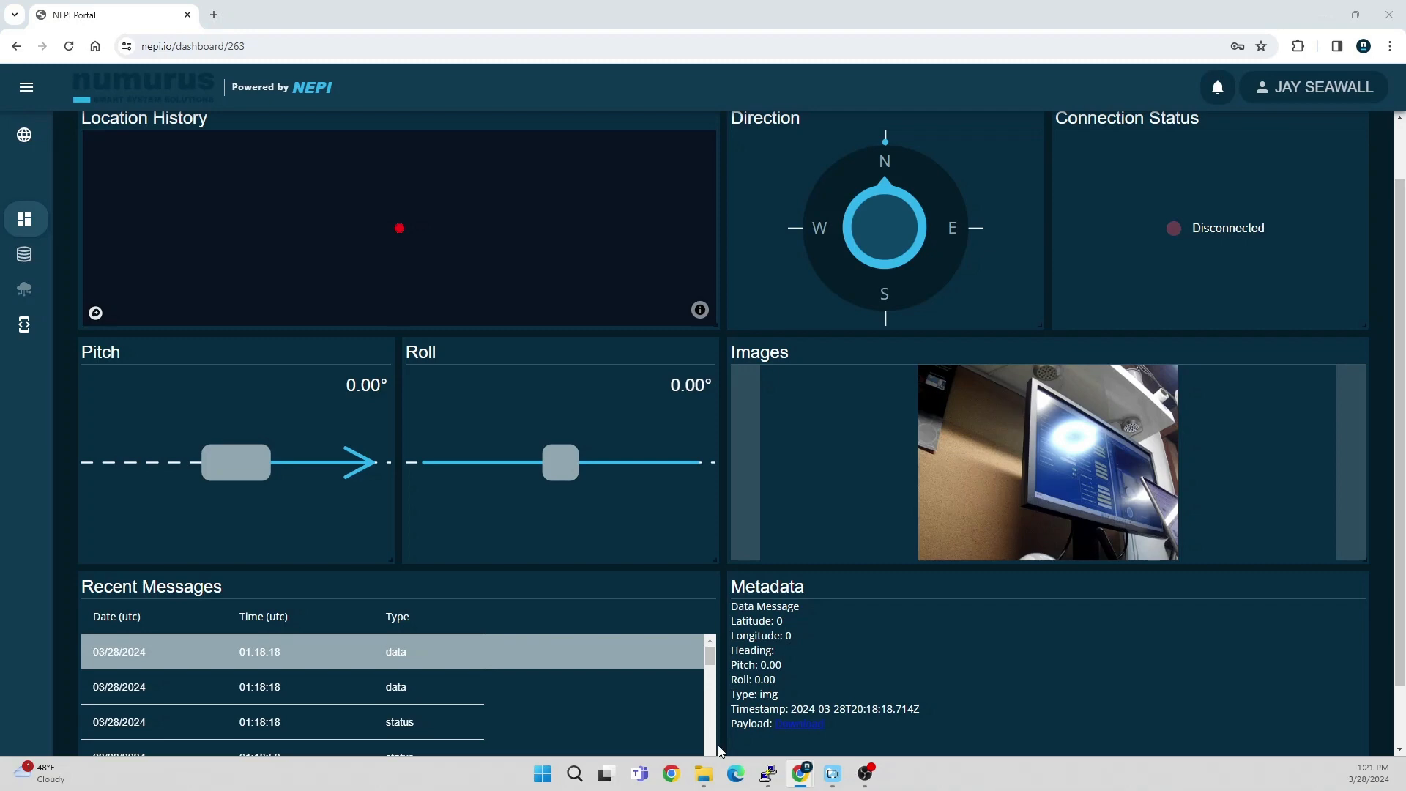
pyautogui.moveTo(838, 779)
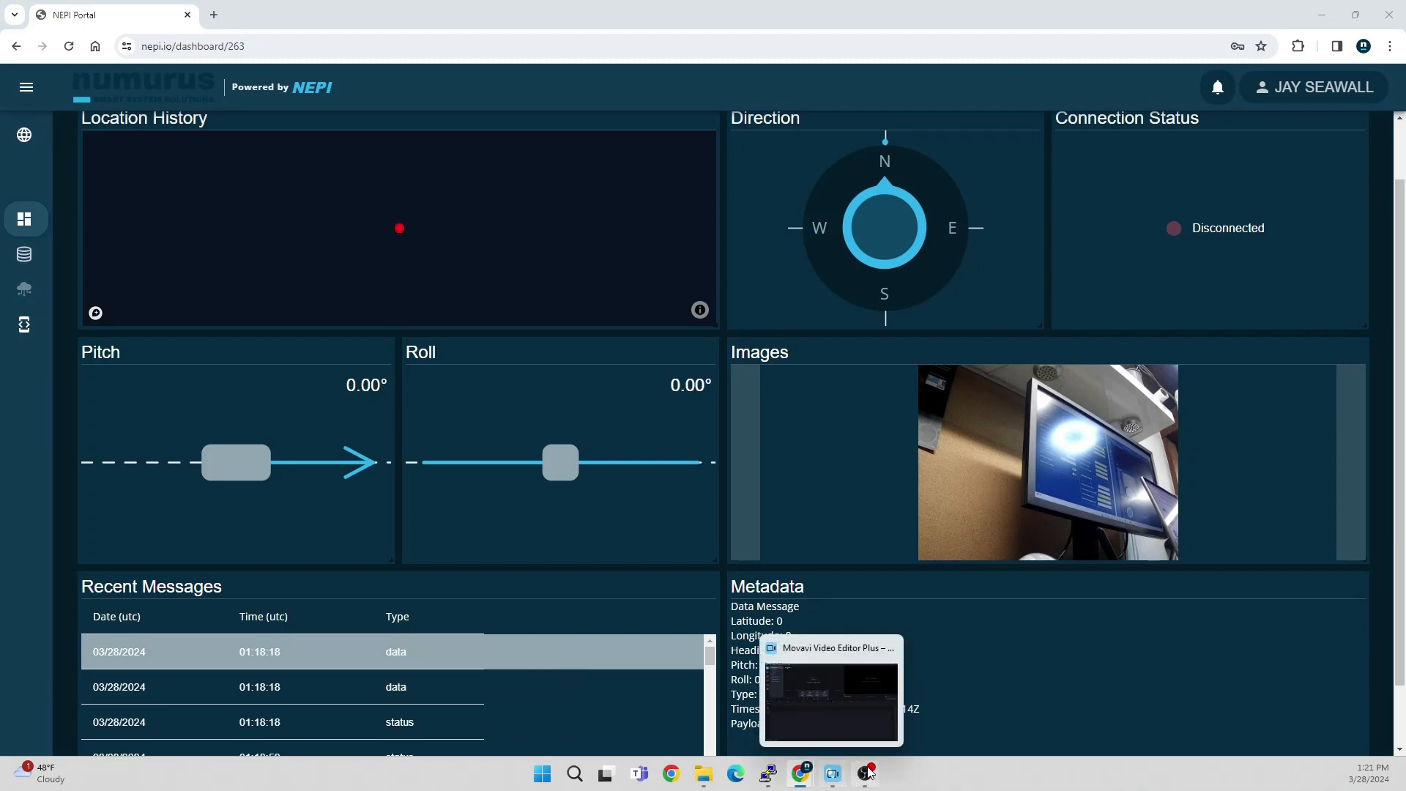